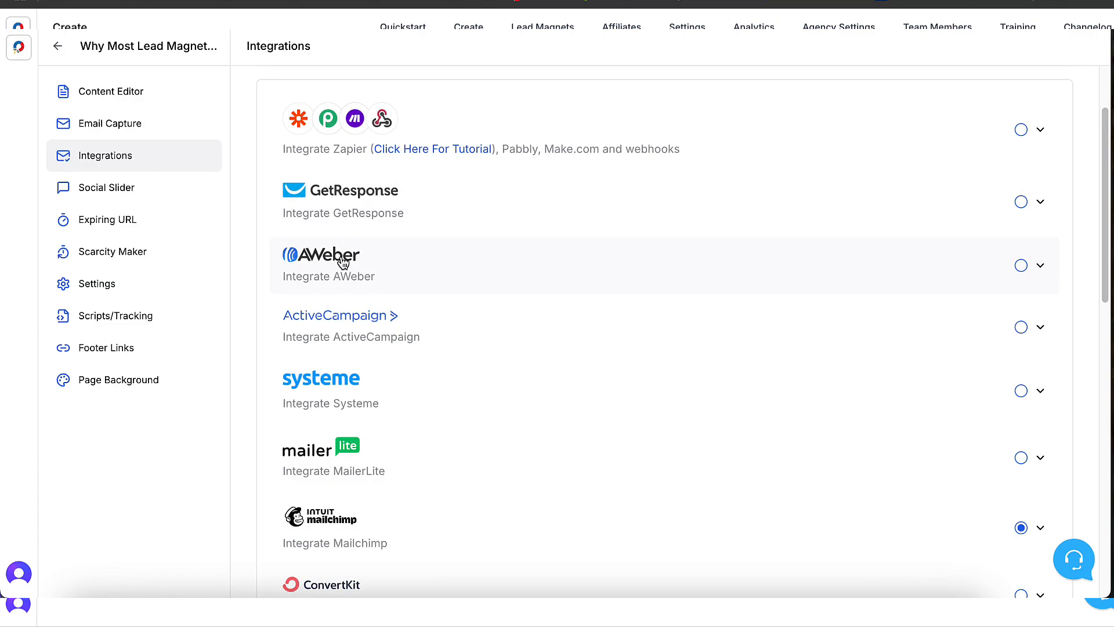
- Examine the list of available email service integrations for the lead magnet, including those still in progress
{"action": "scroll", "coordinate": [343, 262], "scroll_direction": "down", "scroll_amount": 2}
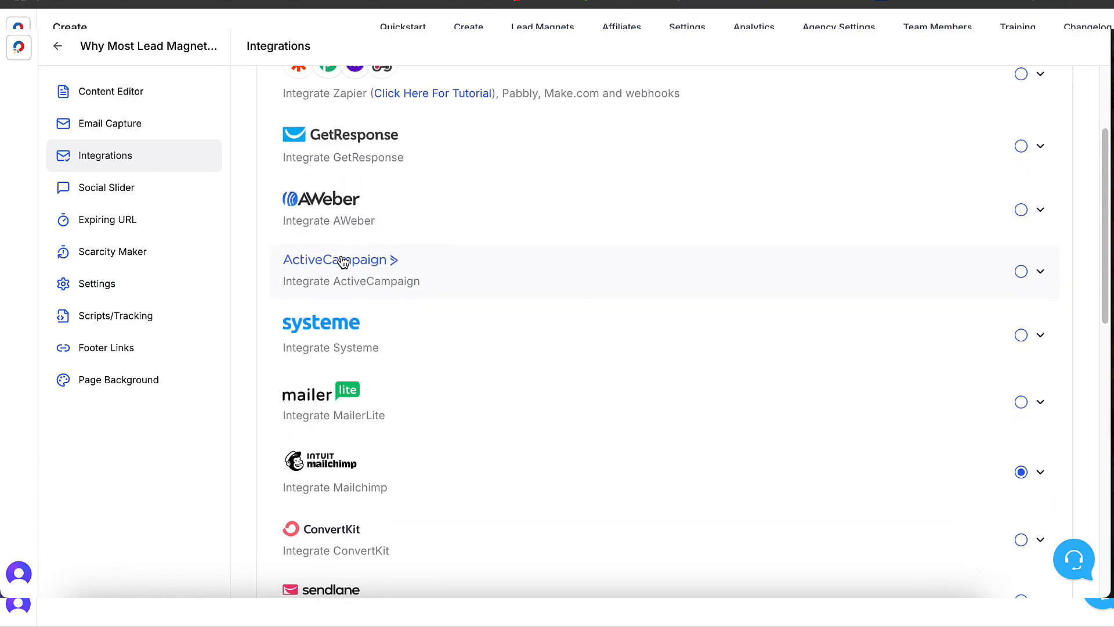
{"action": "scroll", "coordinate": [343, 262], "scroll_direction": "down", "scroll_amount": 2}
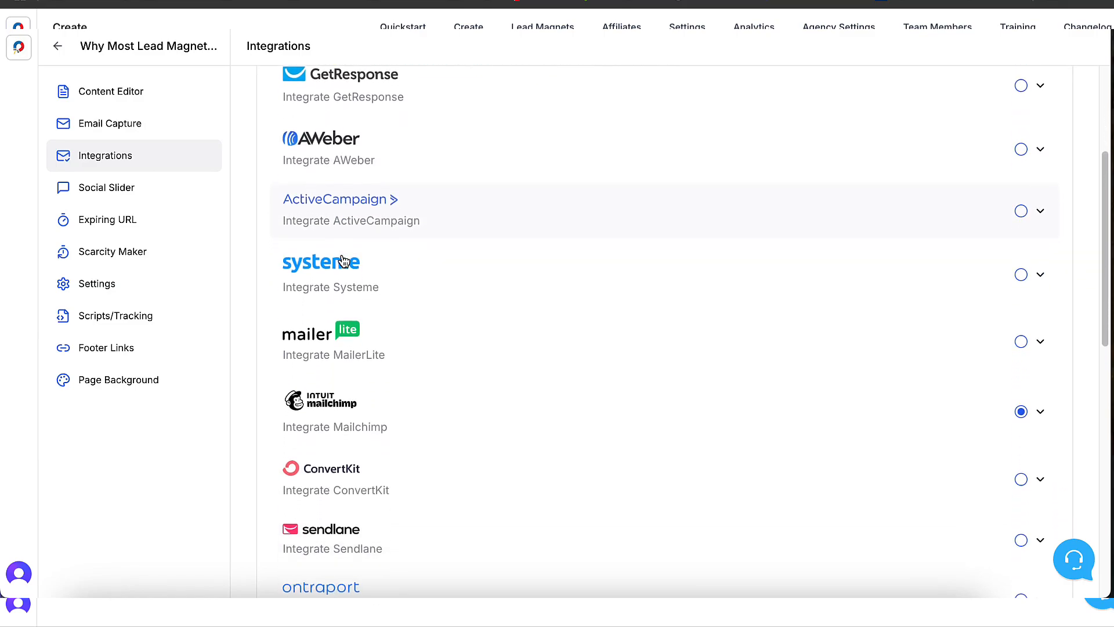
{"action": "scroll", "coordinate": [343, 262], "scroll_direction": "down", "scroll_amount": 7}
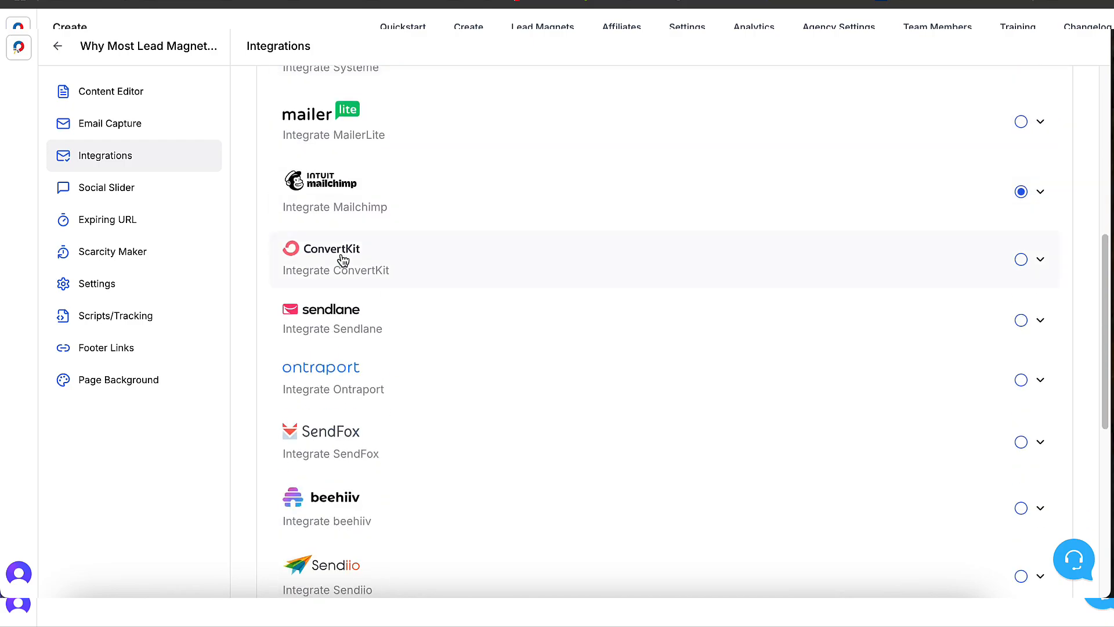
{"action": "scroll", "coordinate": [343, 260], "scroll_direction": "down", "scroll_amount": 3}
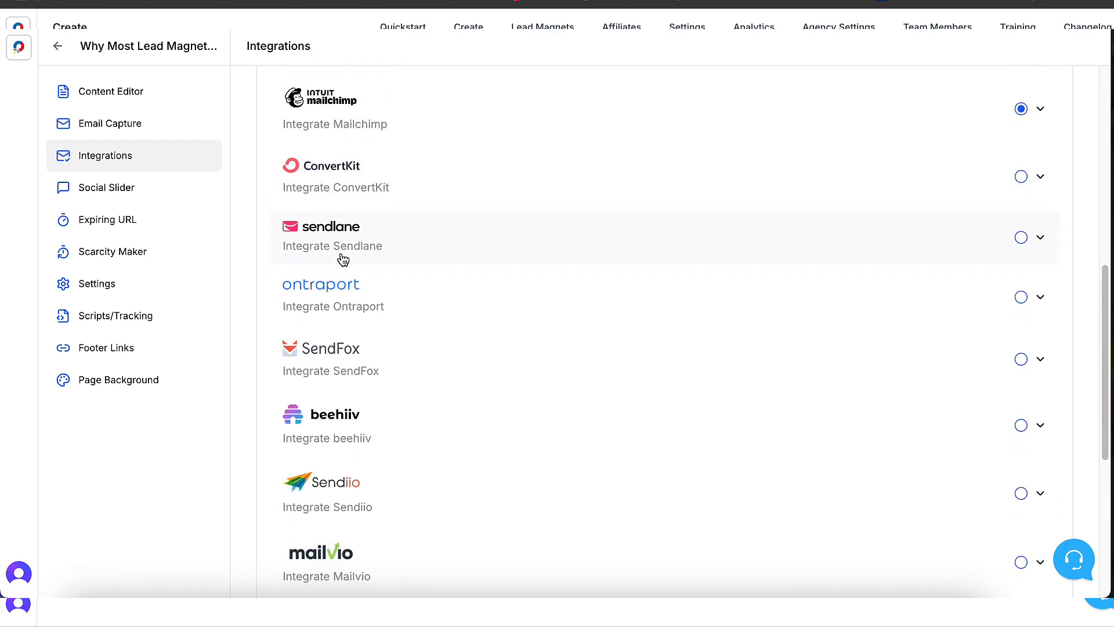
{"action": "scroll", "coordinate": [343, 259], "scroll_direction": "down", "scroll_amount": 4}
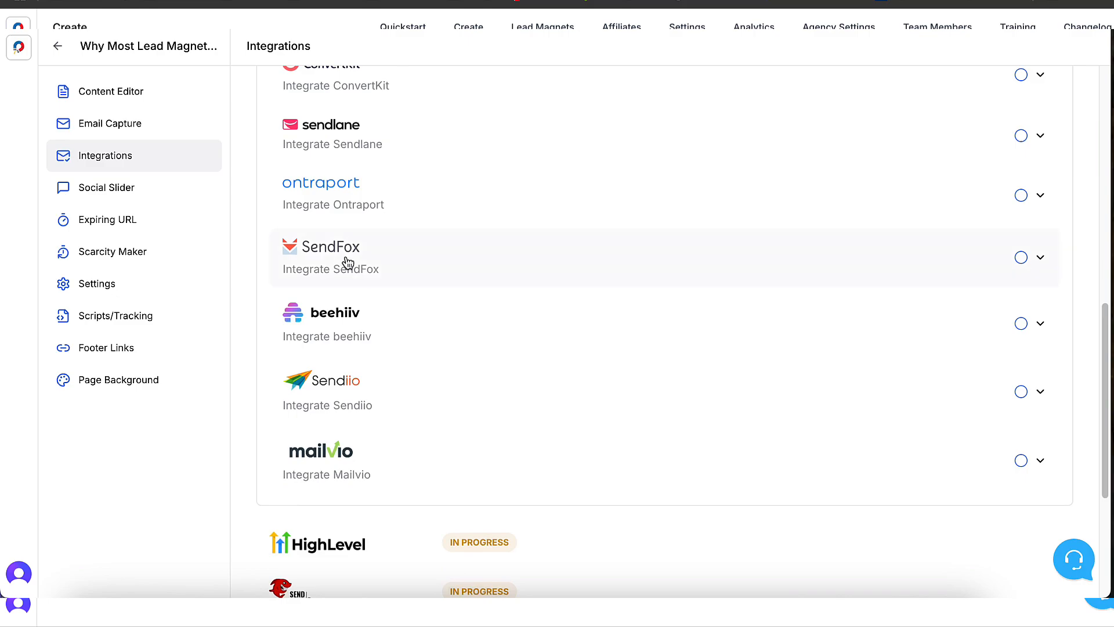
{"action": "scroll", "coordinate": [347, 263], "scroll_direction": "down", "scroll_amount": 4}
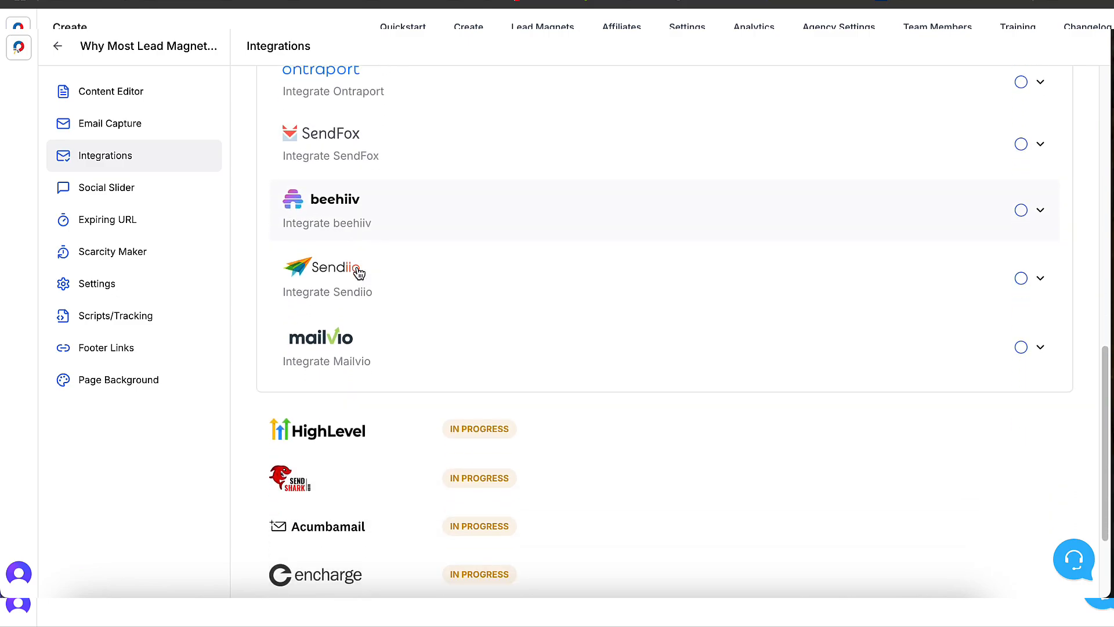
{"action": "scroll", "coordinate": [358, 271], "scroll_direction": "down", "scroll_amount": 5}
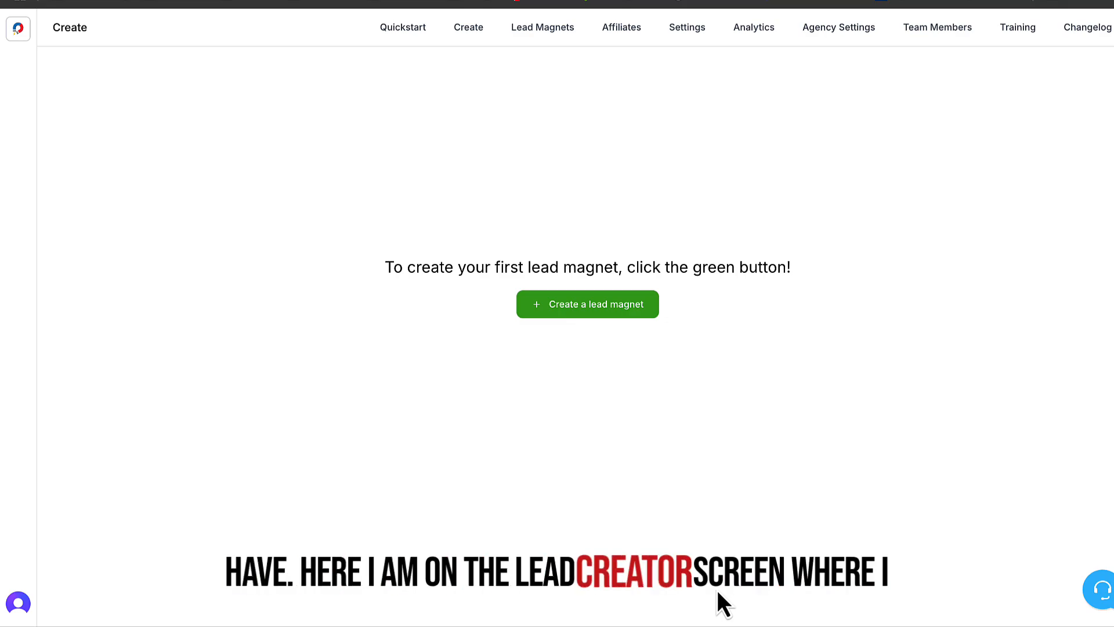
- Start a new lead magnet and name it "How to Create the Perfect Lead Magnet for Social Media Marketing"
{"action": "left_click", "coordinate": [609, 305]}
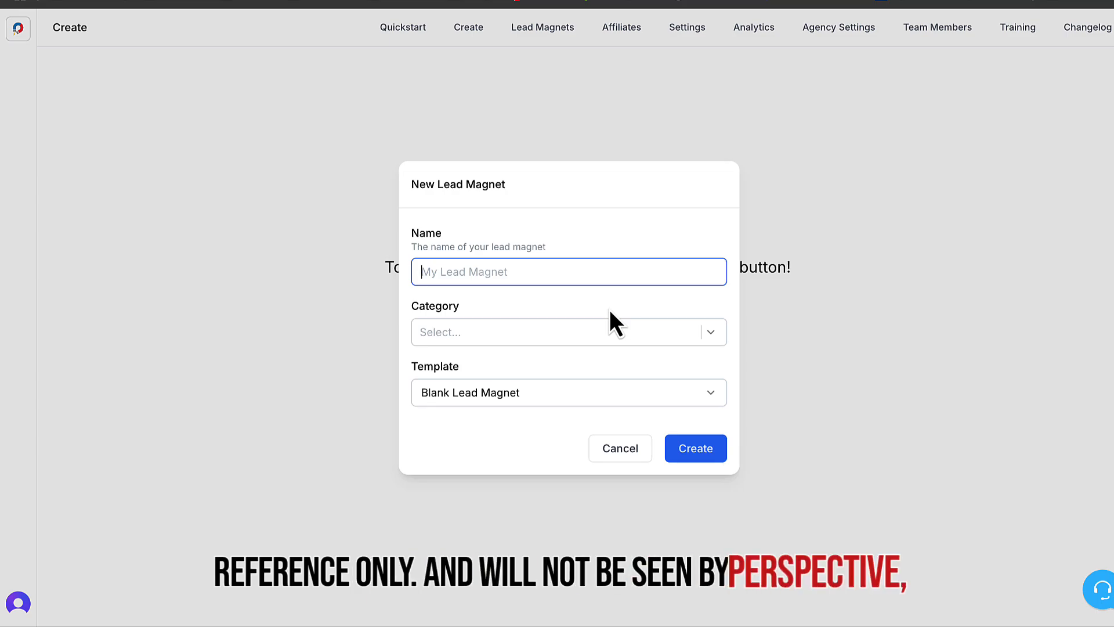
{"action": "type", "text": "How to Create the Perfect Lead Magnet"}
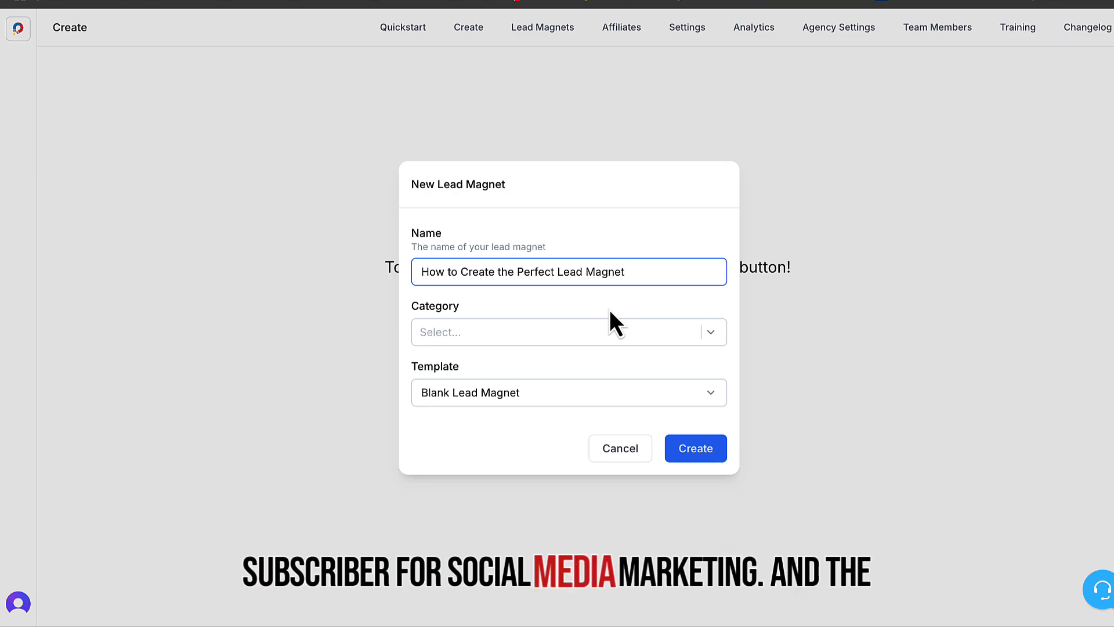
{"action": "type", "text": "for Social Media Marketing"}
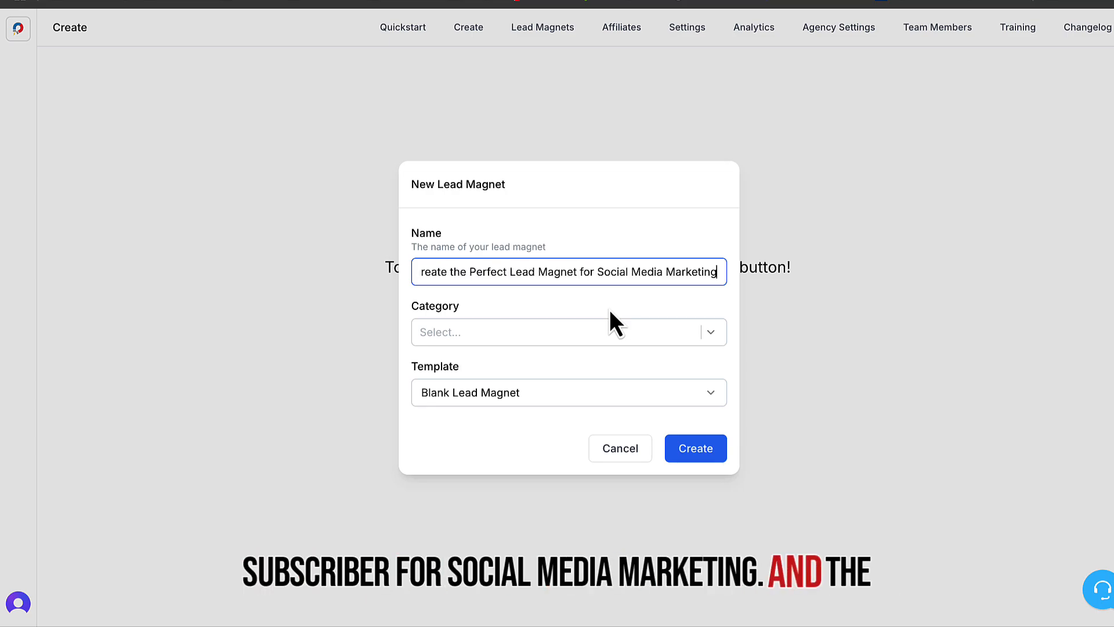
- Assign the Lead Magnet and Email List Building categories and choose the 10-Point Listicle template
{"action": "left_click", "coordinate": [694, 338]}
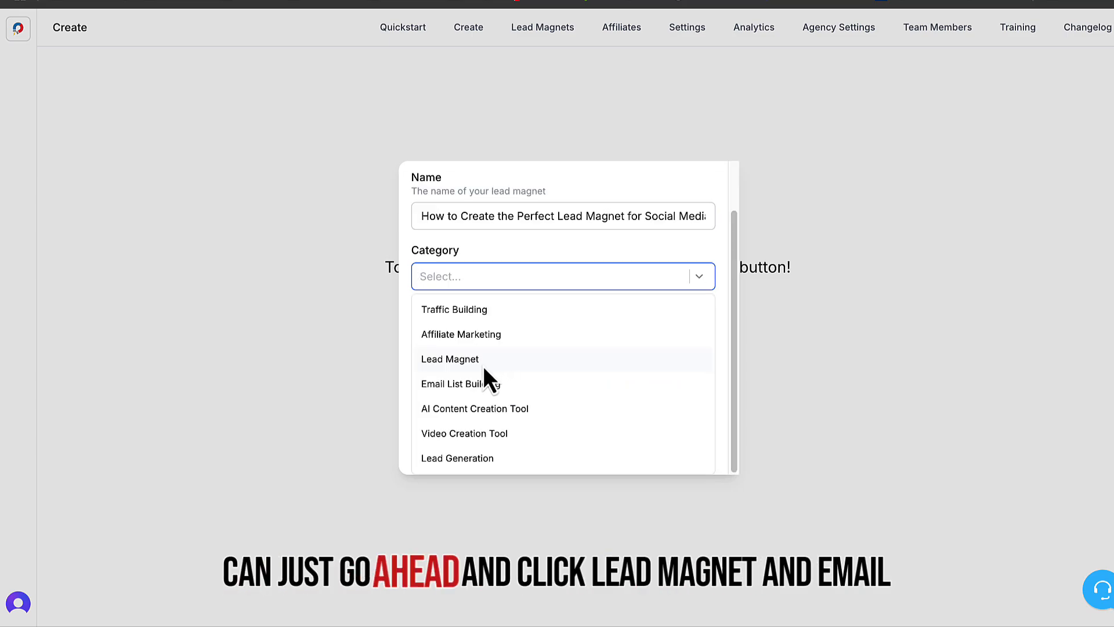
{"action": "left_click", "coordinate": [484, 362]}
{"action": "left_click", "coordinate": [635, 385]}
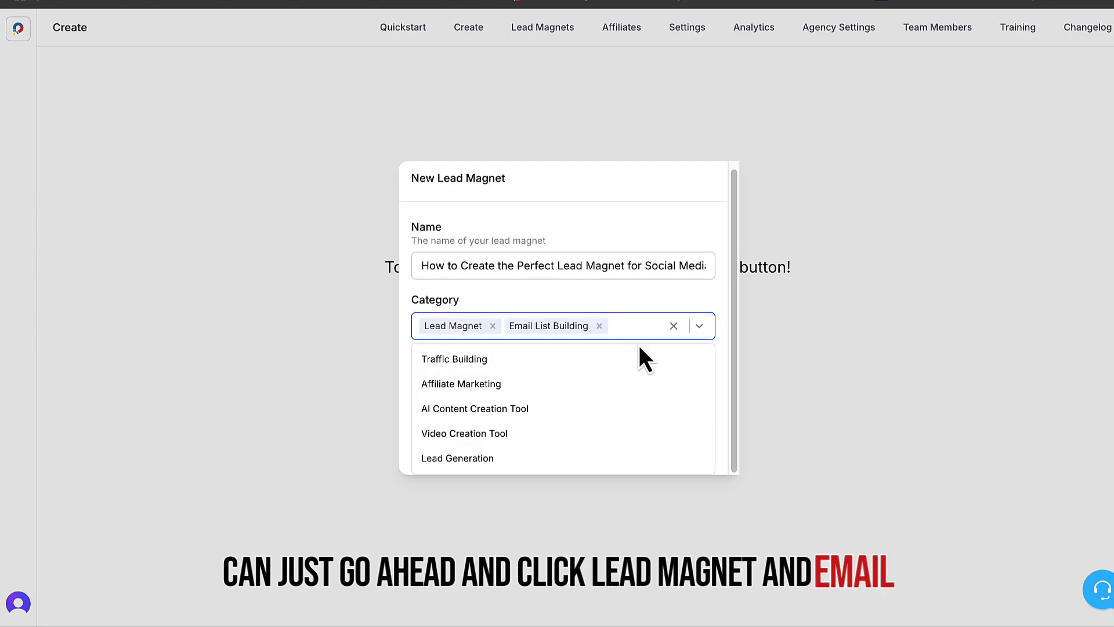
{"action": "left_click", "coordinate": [704, 398]}
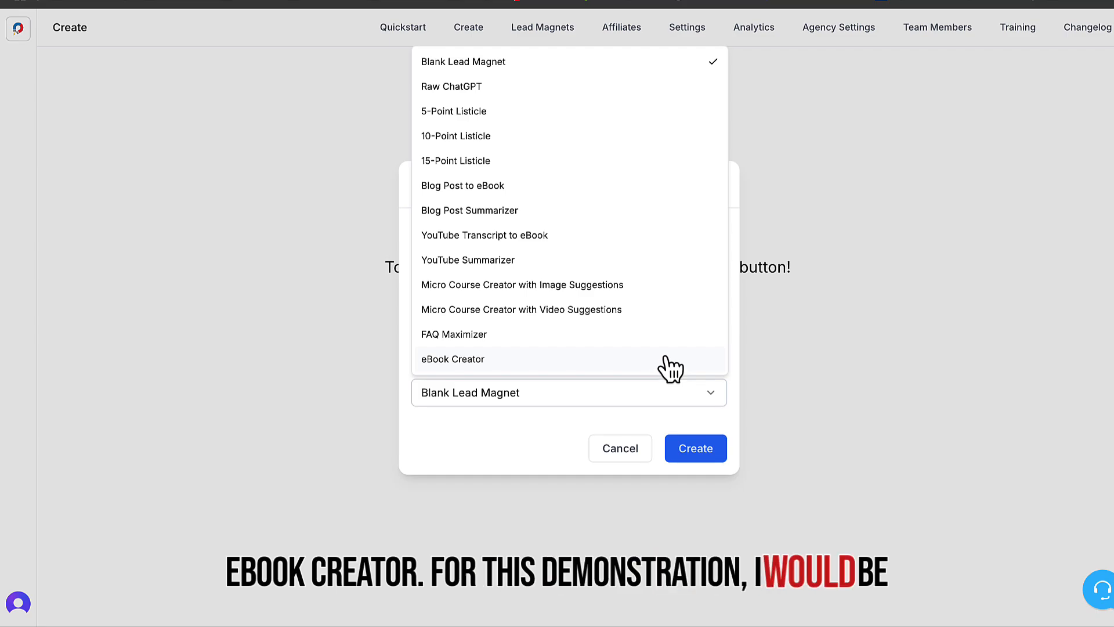
{"action": "left_click", "coordinate": [487, 140]}
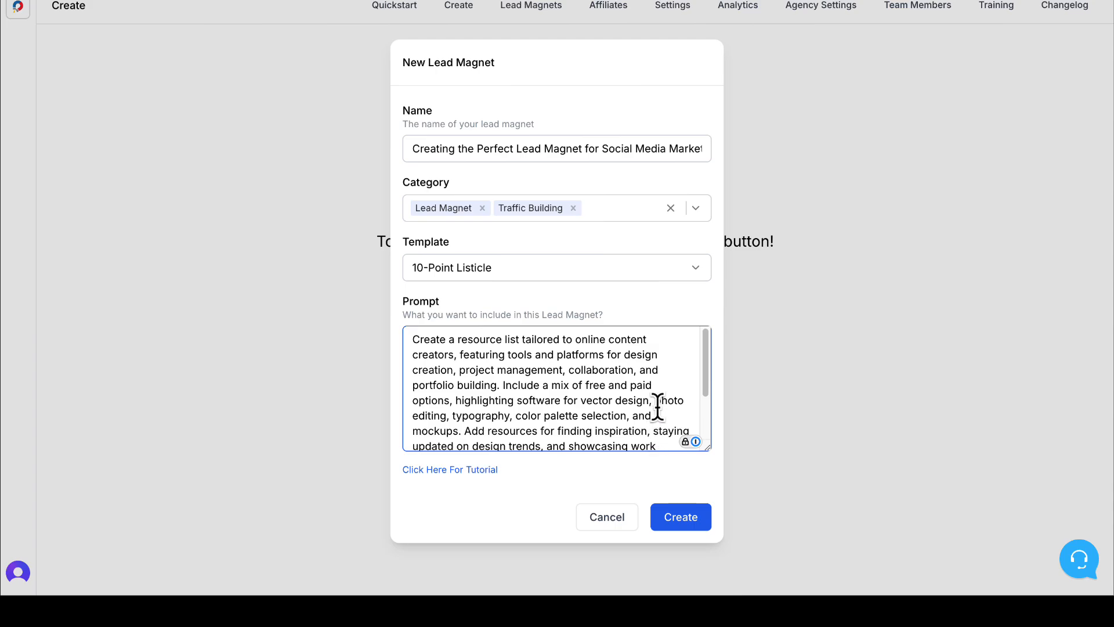
- Review the resource-list prompt for online content creators and generate the 10-Point Listicle lead magnet from it
{"action": "scroll", "coordinate": [634, 426], "scroll_direction": "down", "scroll_amount": 2}
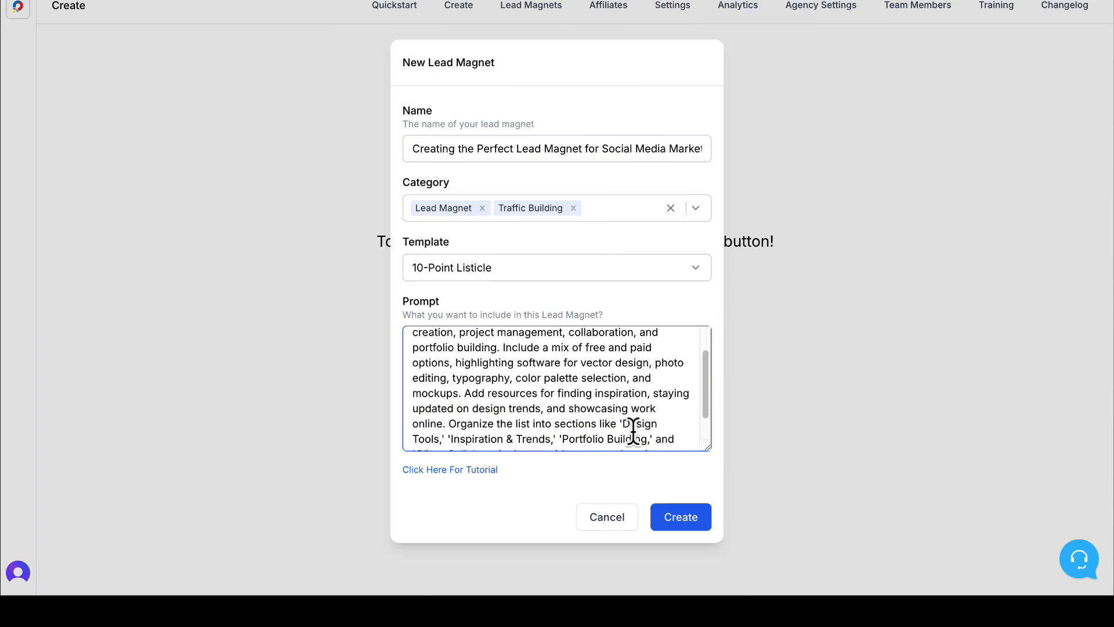
{"action": "scroll", "coordinate": [633, 431], "scroll_direction": "down", "scroll_amount": 1}
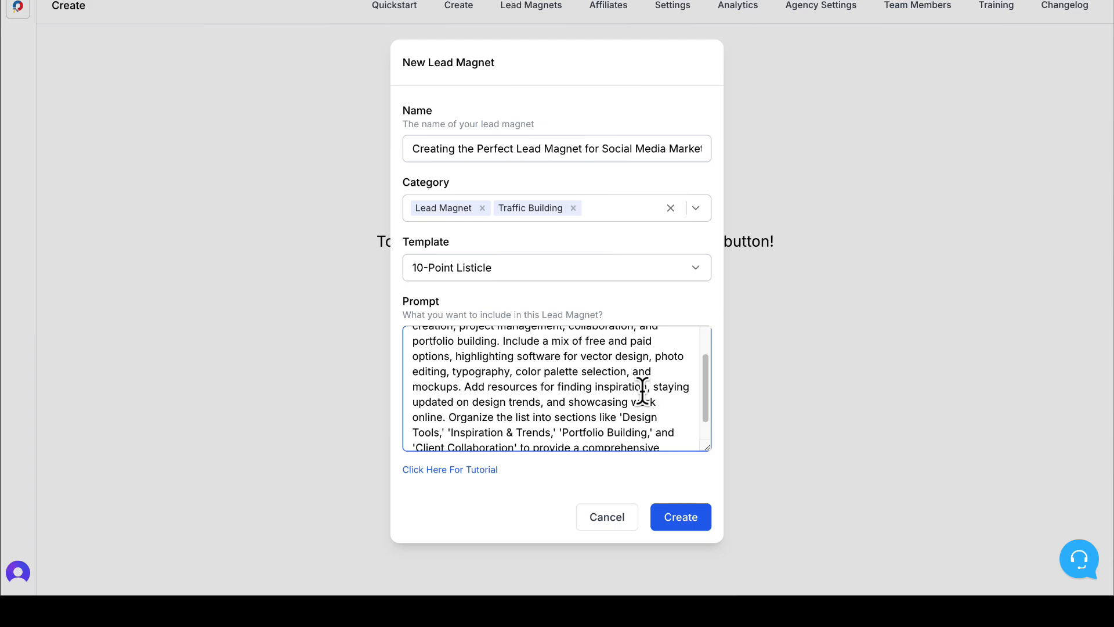
{"action": "scroll", "coordinate": [641, 390], "scroll_direction": "down", "scroll_amount": 1}
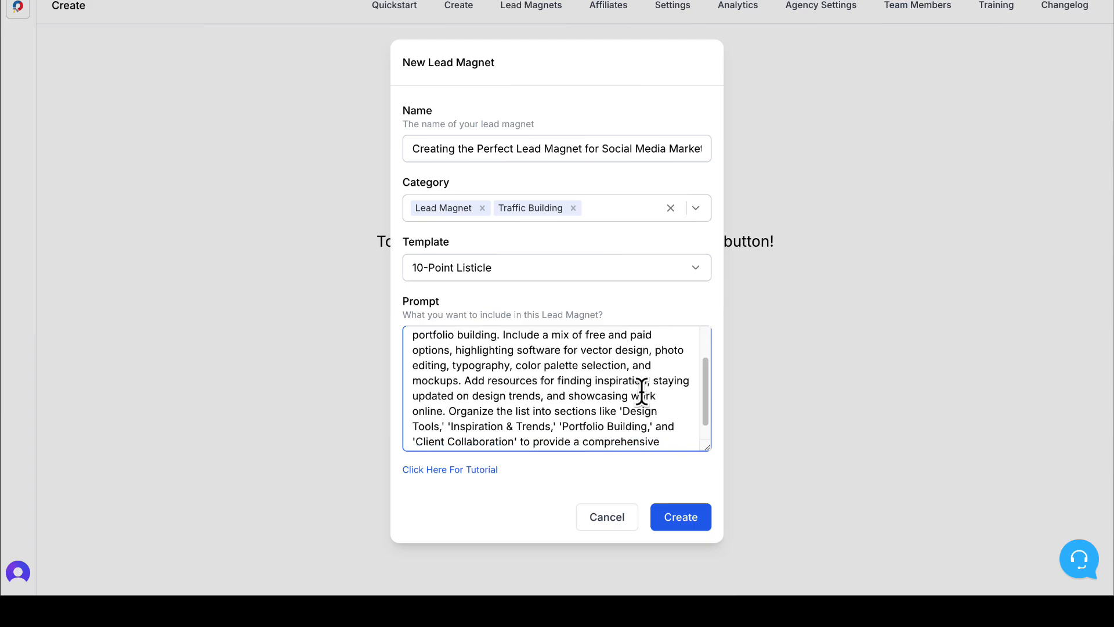
{"action": "scroll", "coordinate": [641, 390], "scroll_direction": "down", "scroll_amount": 2}
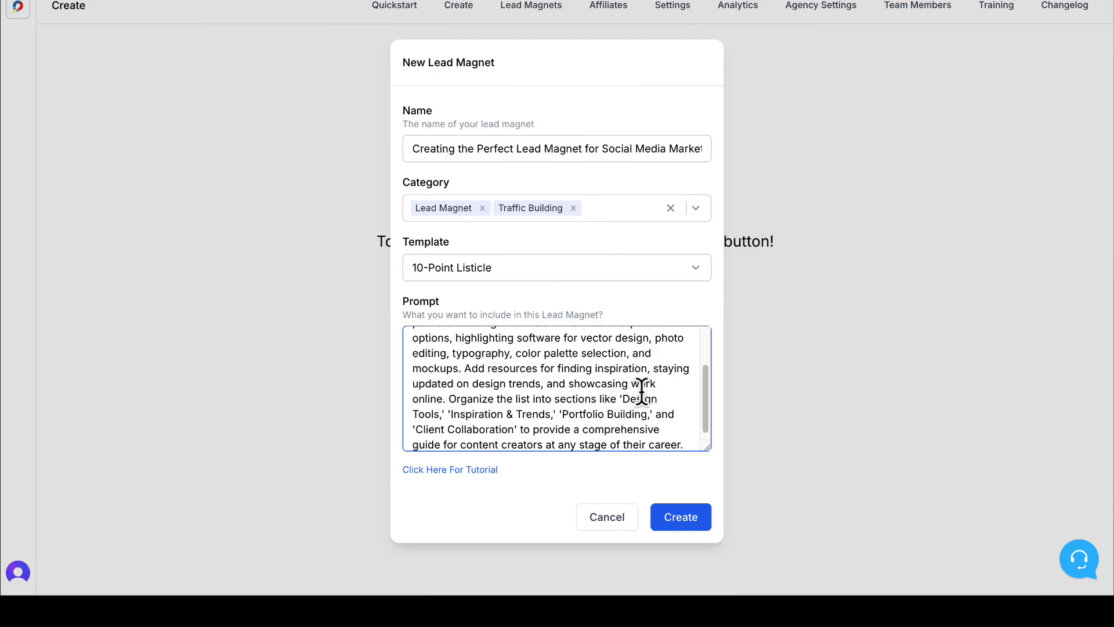
{"action": "scroll", "coordinate": [641, 390], "scroll_direction": "down", "scroll_amount": 1}
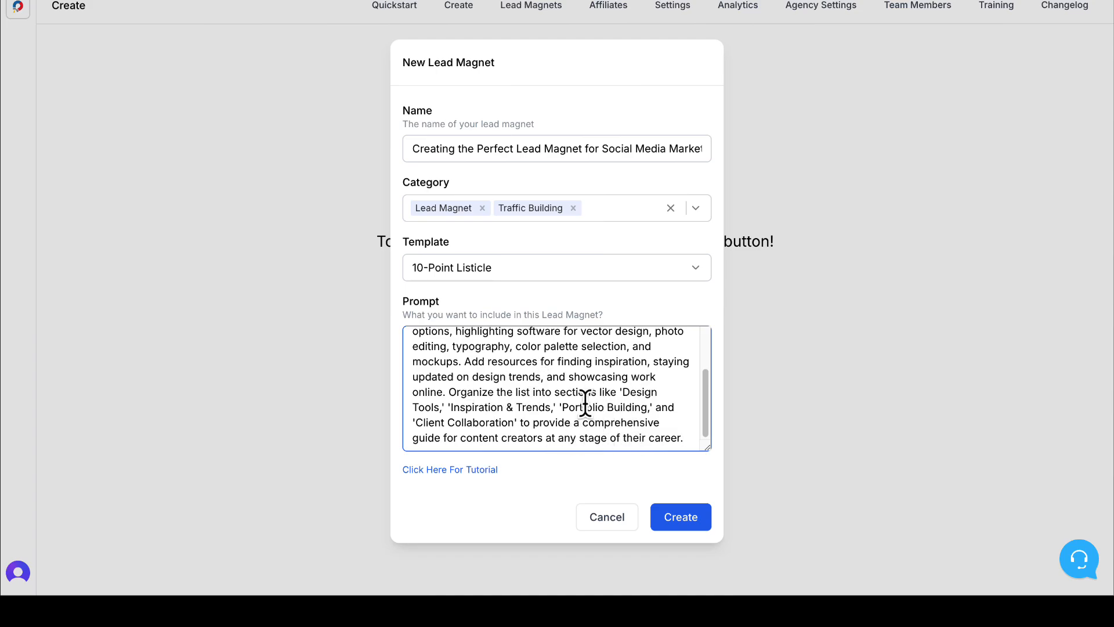
{"action": "left_click", "coordinate": [688, 518]}
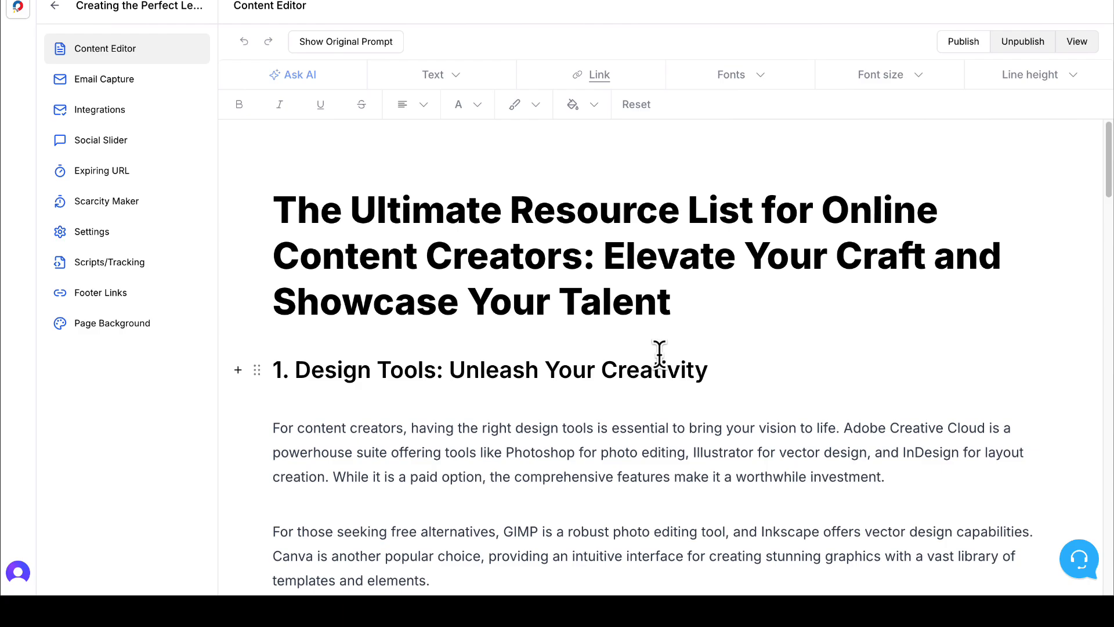
{"action": "scroll", "coordinate": [659, 352], "scroll_direction": "down", "scroll_amount": 1}
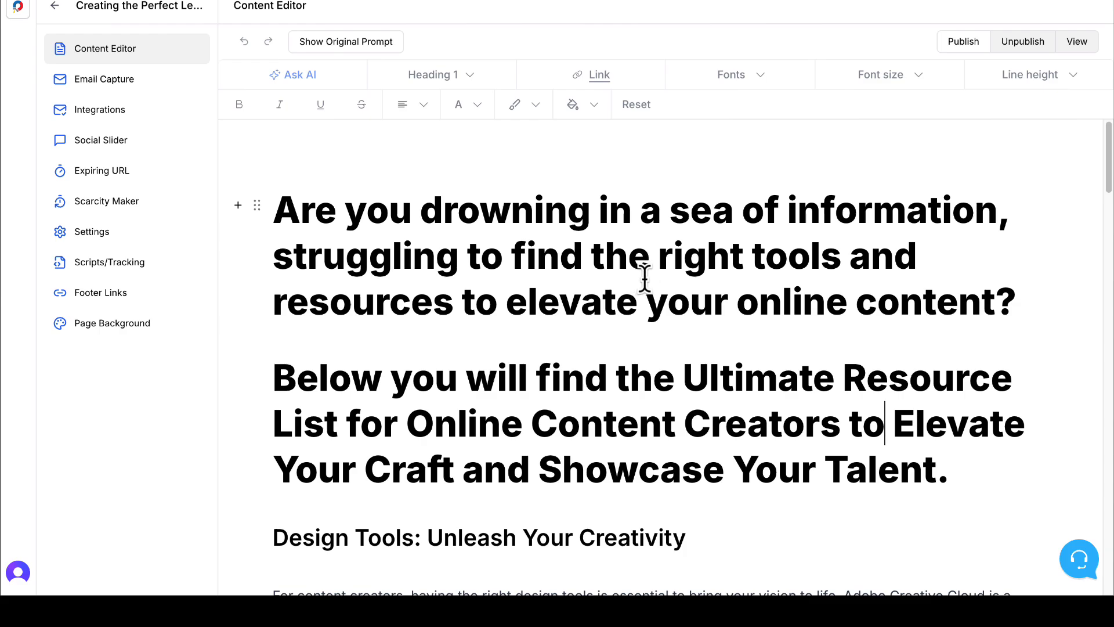
- Colour the opening "Are you drowning in a sea of information" heading red (#f11414) and centre it
{"action": "left_click", "coordinate": [282, 207]}
{"action": "left_click_drag", "start_coordinate": [282, 207], "coordinate": [1014, 296]}
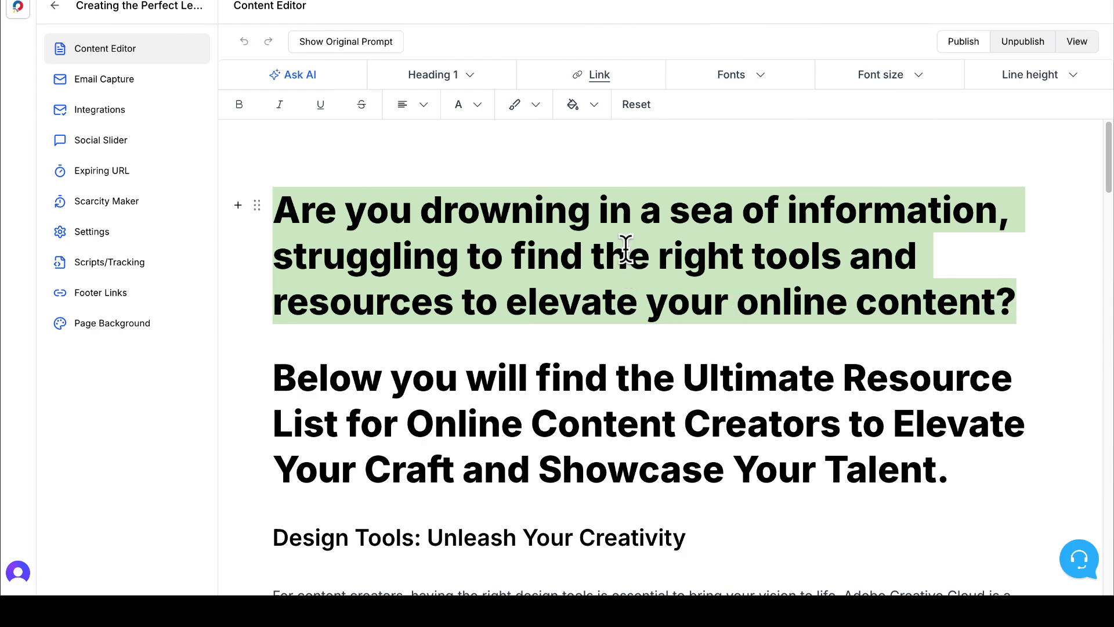
{"action": "left_click", "coordinate": [459, 104]}
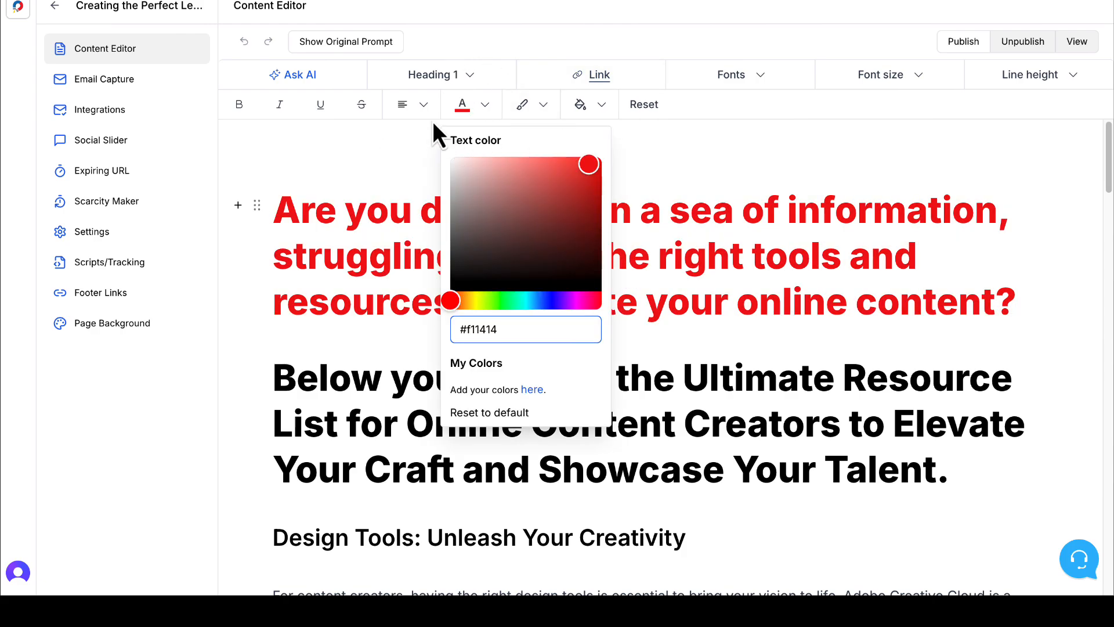
{"action": "left_click", "coordinate": [417, 108]}
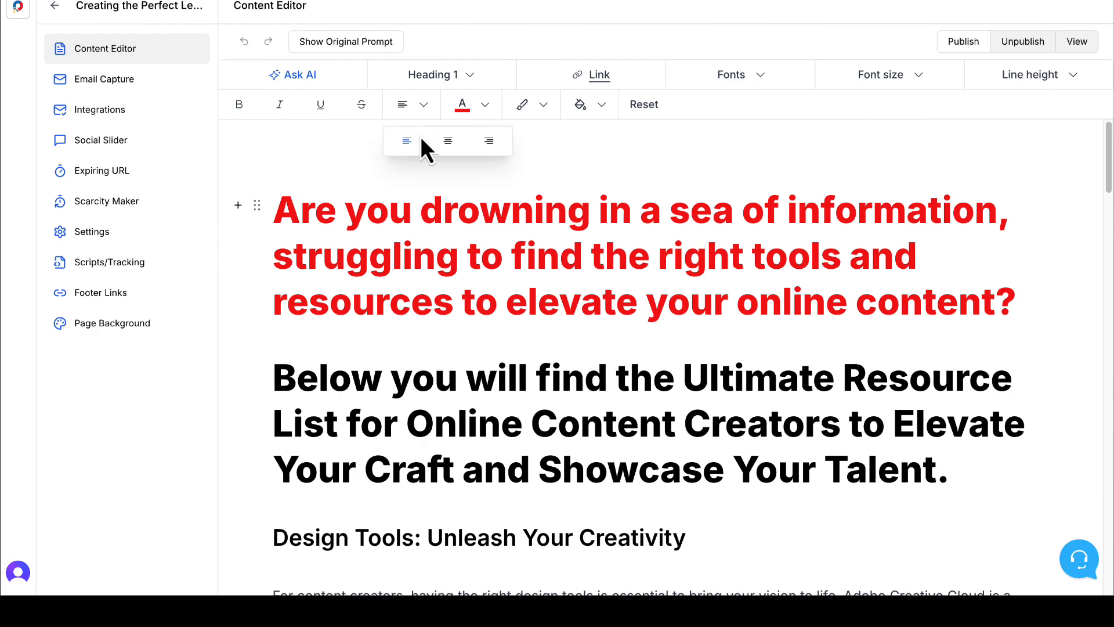
{"action": "left_click", "coordinate": [453, 145]}
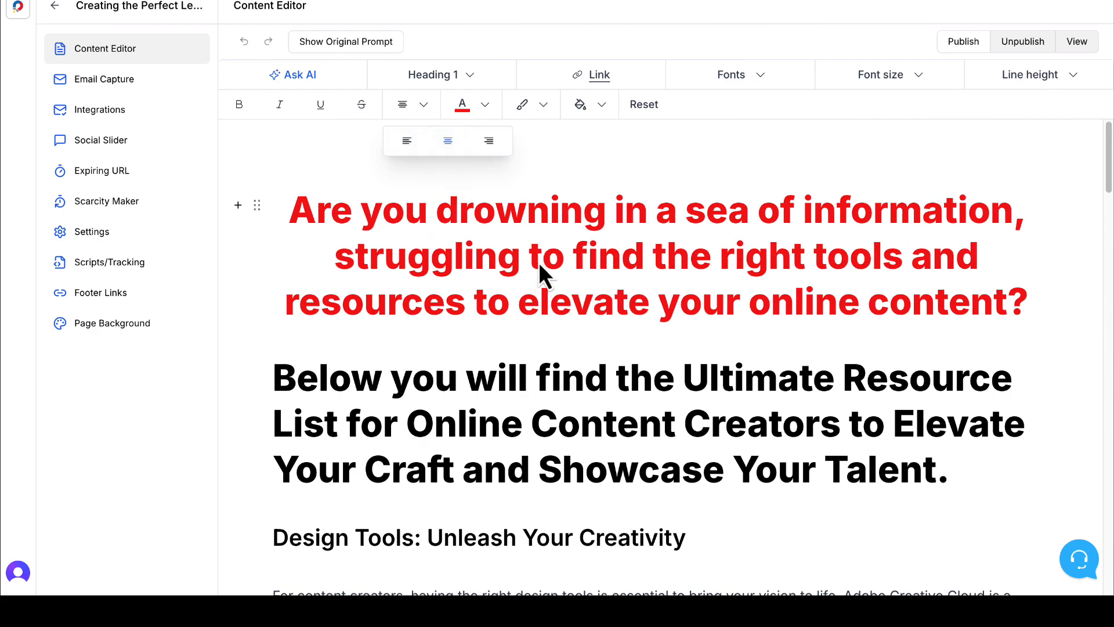
- Format the "Below you will find the Ultimate Resource List" heading as green, centred Heading 2 text at 30px
{"action": "left_click_drag", "start_coordinate": [273, 370], "coordinate": [577, 425]}
{"action": "left_click", "coordinate": [492, 293]}
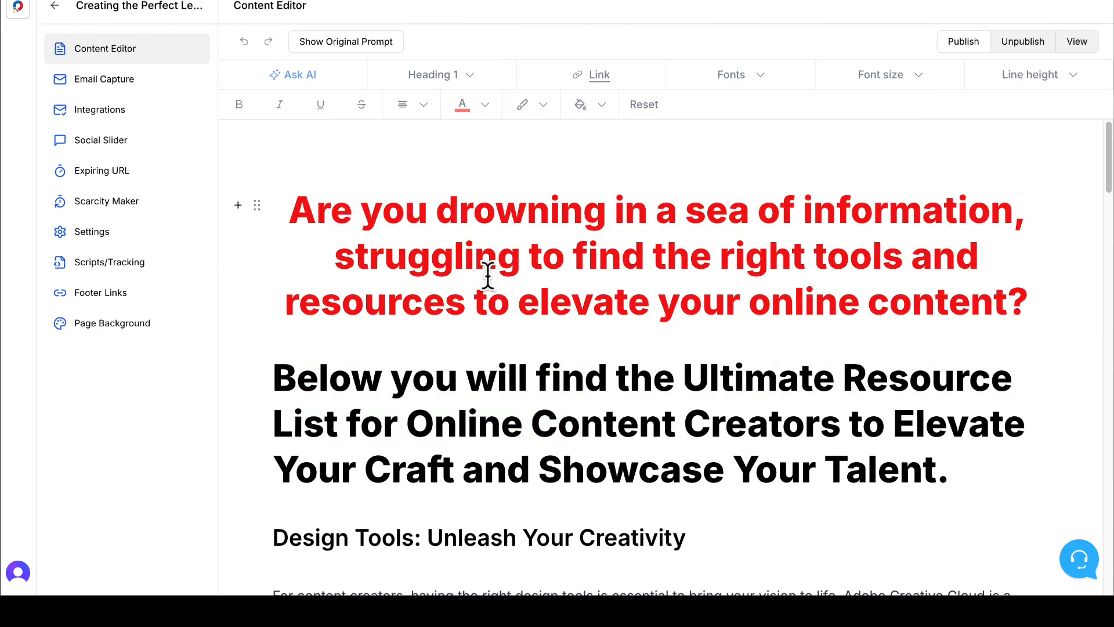
{"action": "left_click_drag", "start_coordinate": [273, 378], "coordinate": [954, 470]}
{"action": "left_click", "coordinate": [485, 111]}
{"action": "left_click", "coordinate": [410, 110]}
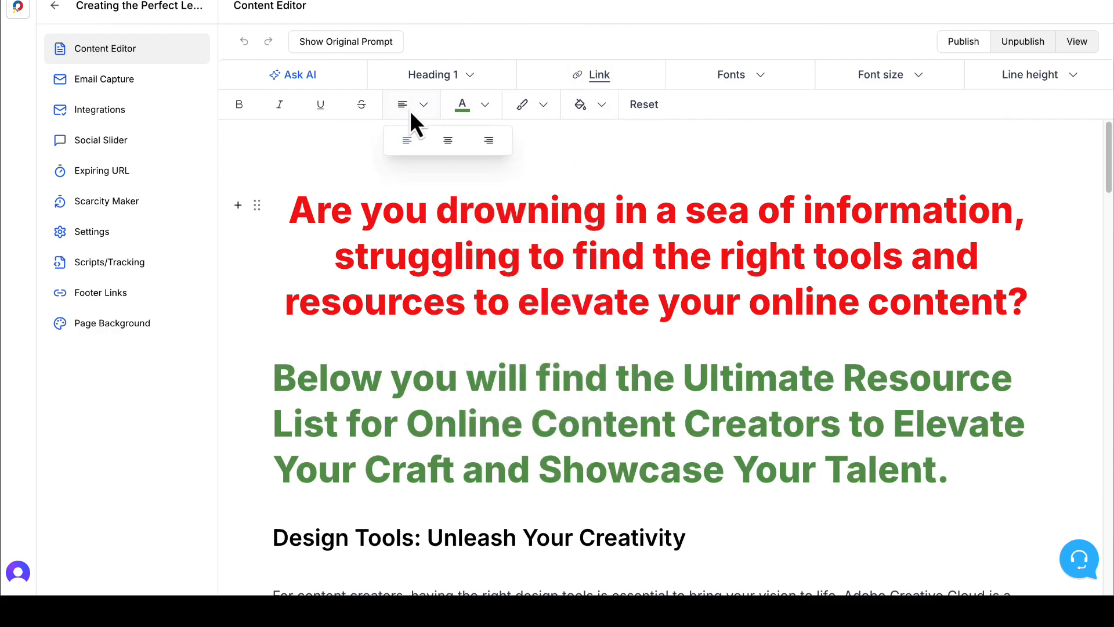
{"action": "left_click", "coordinate": [448, 141]}
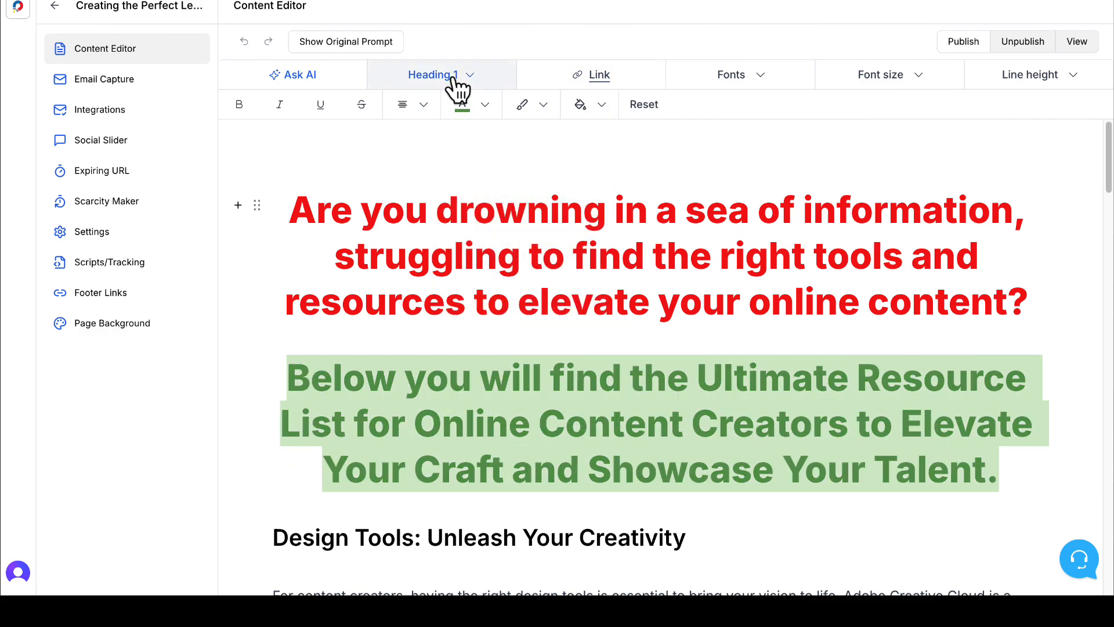
{"action": "left_click", "coordinate": [378, 376]}
- Review the formatted headings and the opening sections of the lead magnet content
{"action": "scroll", "coordinate": [363, 380], "scroll_direction": "down", "scroll_amount": 2}
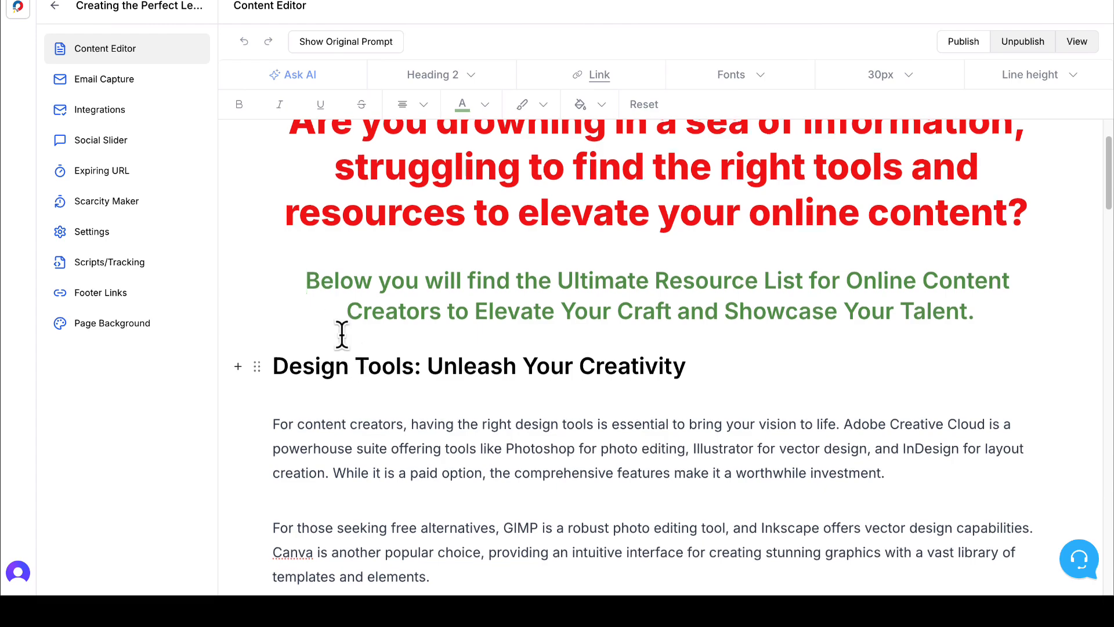
{"action": "scroll", "coordinate": [293, 235], "scroll_direction": "up", "scroll_amount": 1}
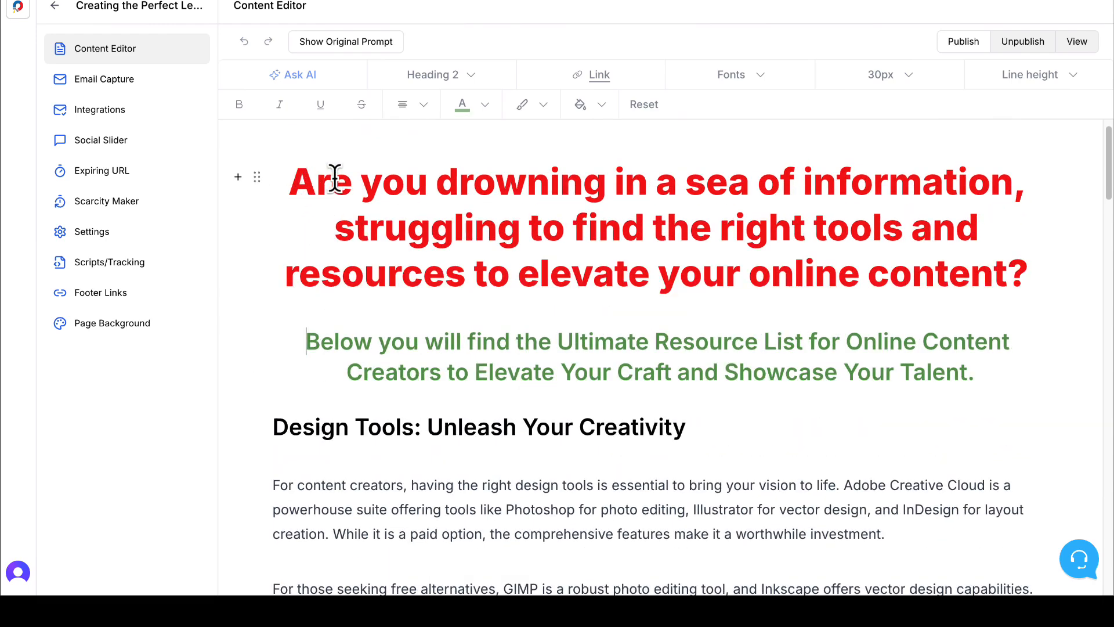
{"action": "scroll", "coordinate": [341, 235], "scroll_direction": "down", "scroll_amount": 1}
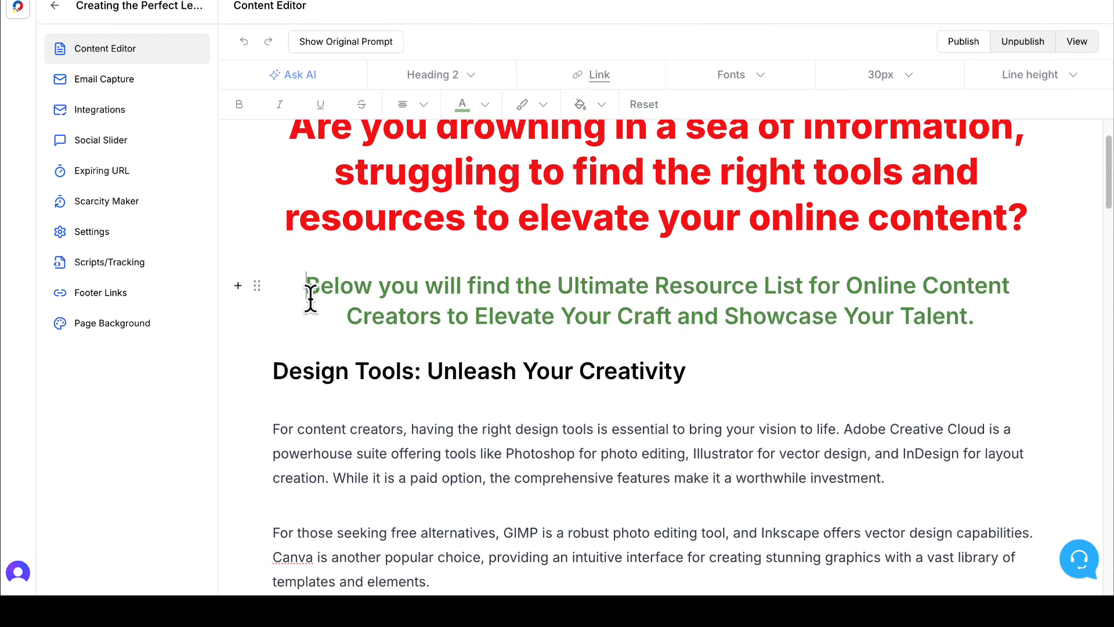
{"action": "scroll", "coordinate": [463, 358], "scroll_direction": "down", "scroll_amount": 1}
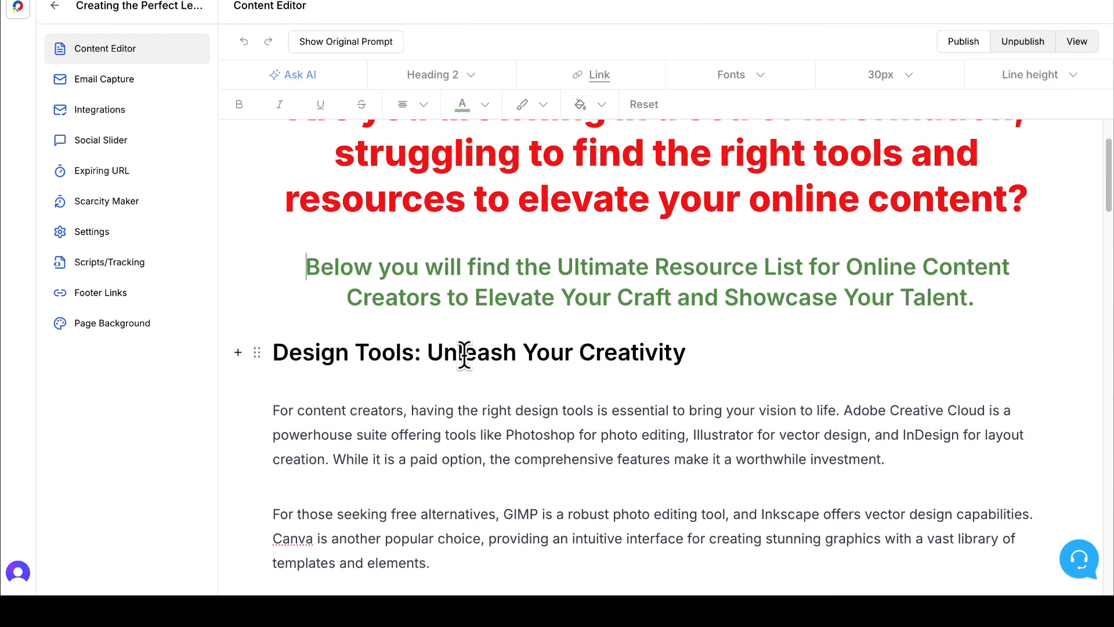
{"action": "scroll", "coordinate": [442, 347], "scroll_direction": "down", "scroll_amount": 2}
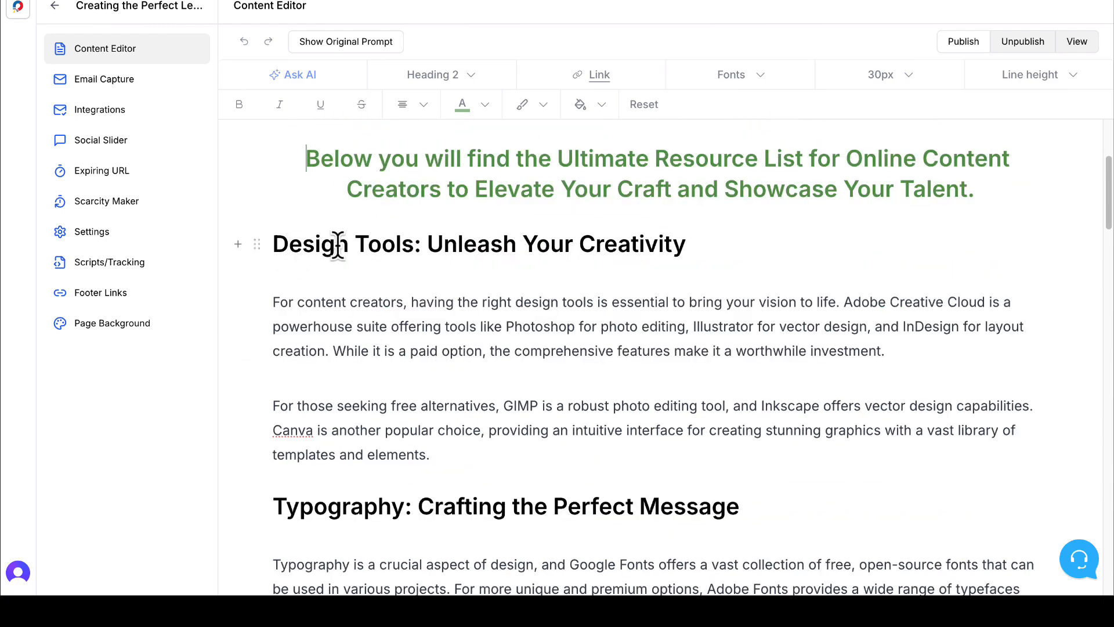
{"action": "scroll", "coordinate": [397, 299], "scroll_direction": "down", "scroll_amount": 1}
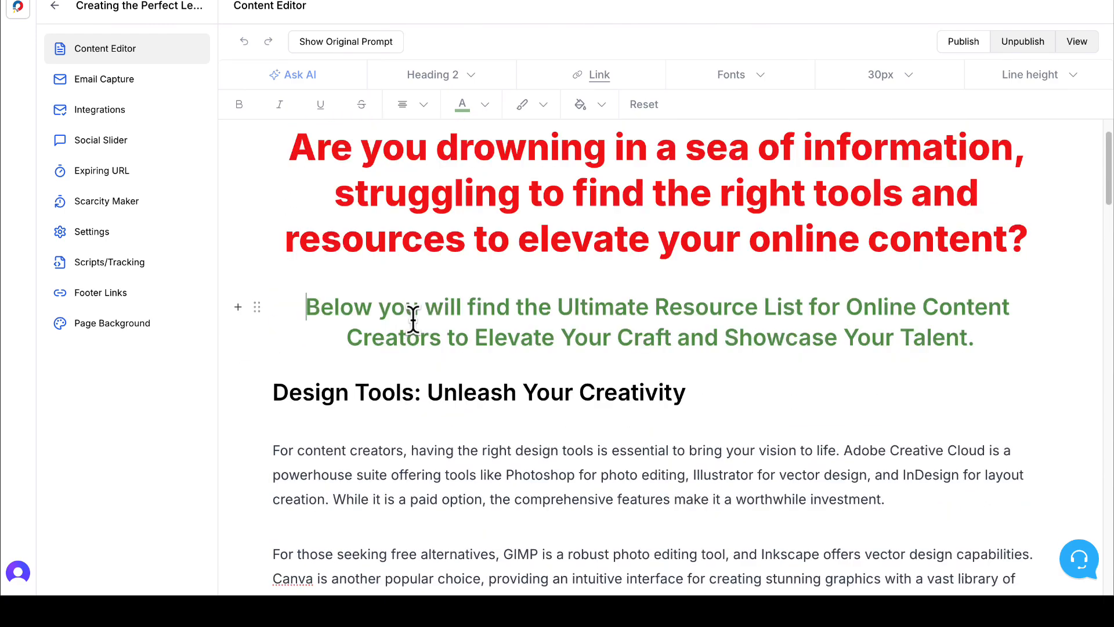
{"action": "scroll", "coordinate": [413, 323], "scroll_direction": "up", "scroll_amount": 4}
{"action": "scroll", "coordinate": [546, 388], "scroll_direction": "down", "scroll_amount": 1}
{"action": "scroll", "coordinate": [545, 387], "scroll_direction": "down", "scroll_amount": 2}
{"action": "scroll", "coordinate": [546, 388], "scroll_direction": "up", "scroll_amount": 3}
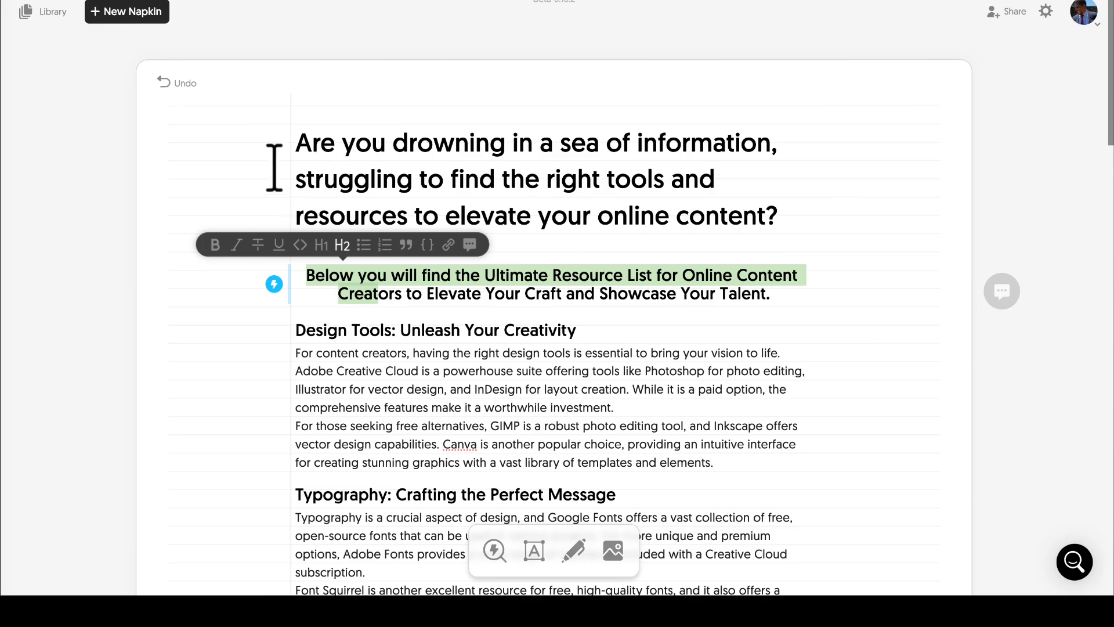
- In Napkin, generate visual options for the full "Below you will find the Ultimate Resource List" heading
{"action": "scroll", "coordinate": [315, 146], "scroll_direction": "down", "scroll_amount": 1}
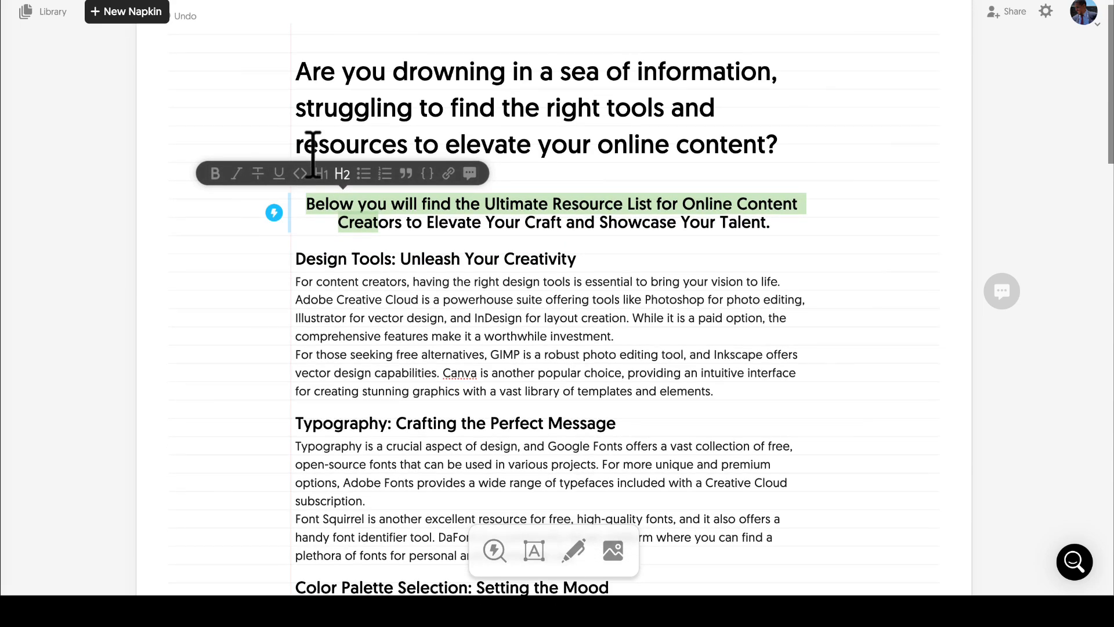
{"action": "left_click", "coordinate": [288, 180]}
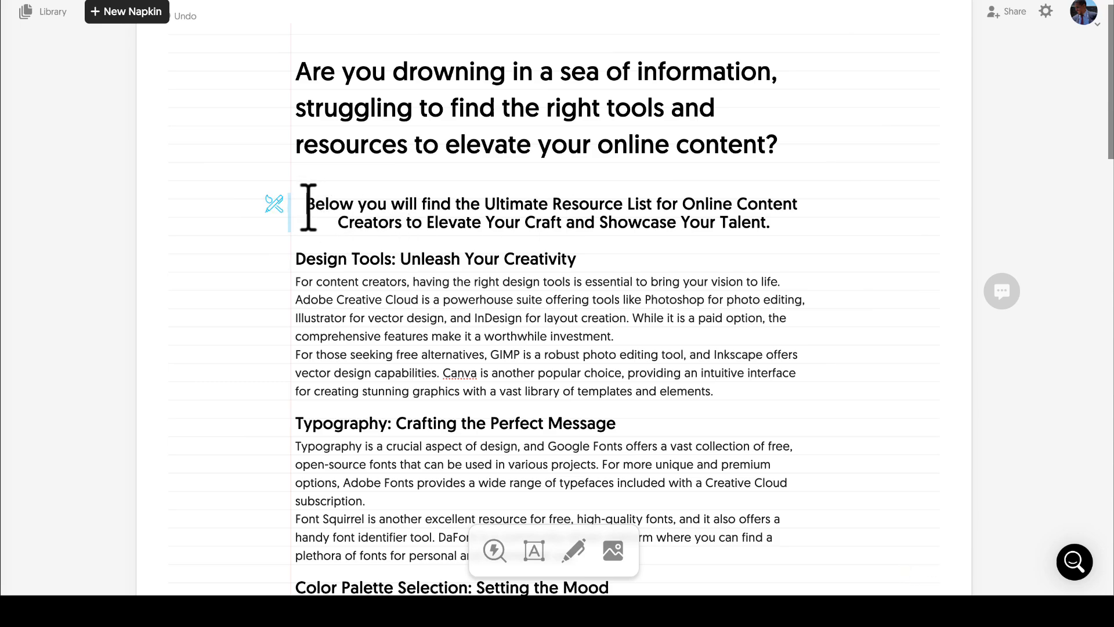
{"action": "left_click_drag", "start_coordinate": [305, 207], "coordinate": [770, 223]}
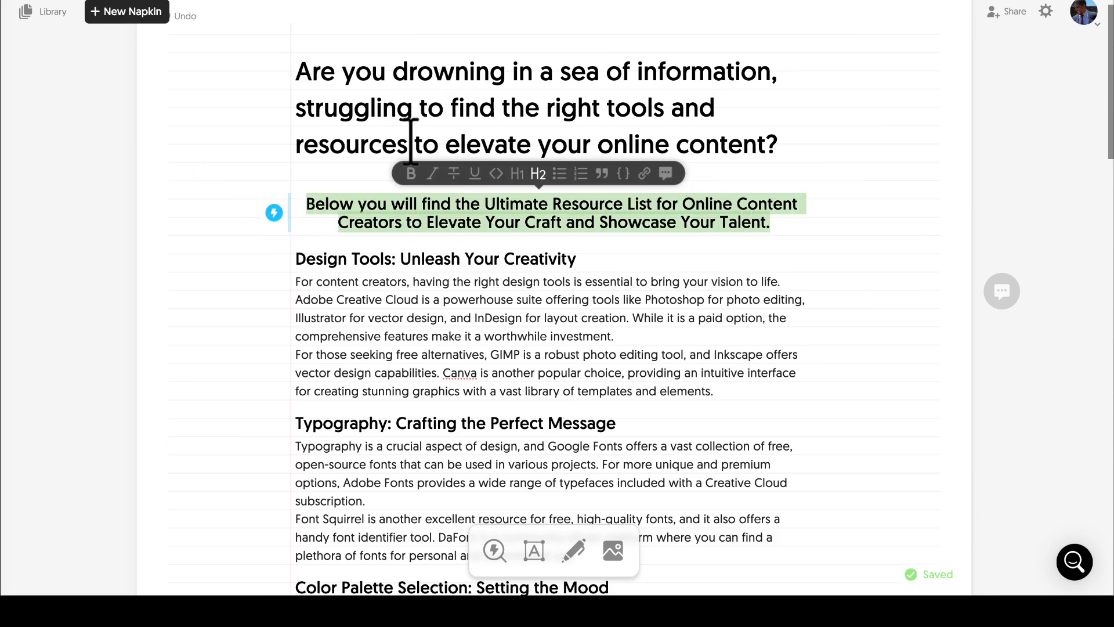
{"action": "left_click", "coordinate": [274, 214]}
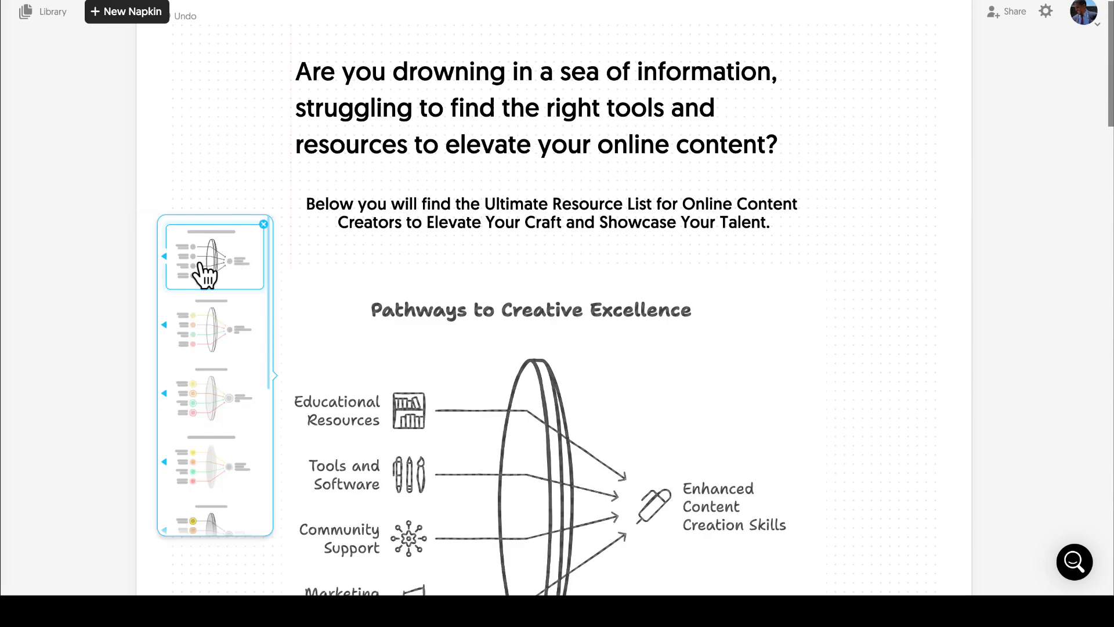
- Compare the suggested visuals and insert the DNA helix graphic "Empowering Creators with Essential Resources and Strategies"
{"action": "left_click", "coordinate": [165, 256]}
{"action": "left_click", "coordinate": [208, 328]}
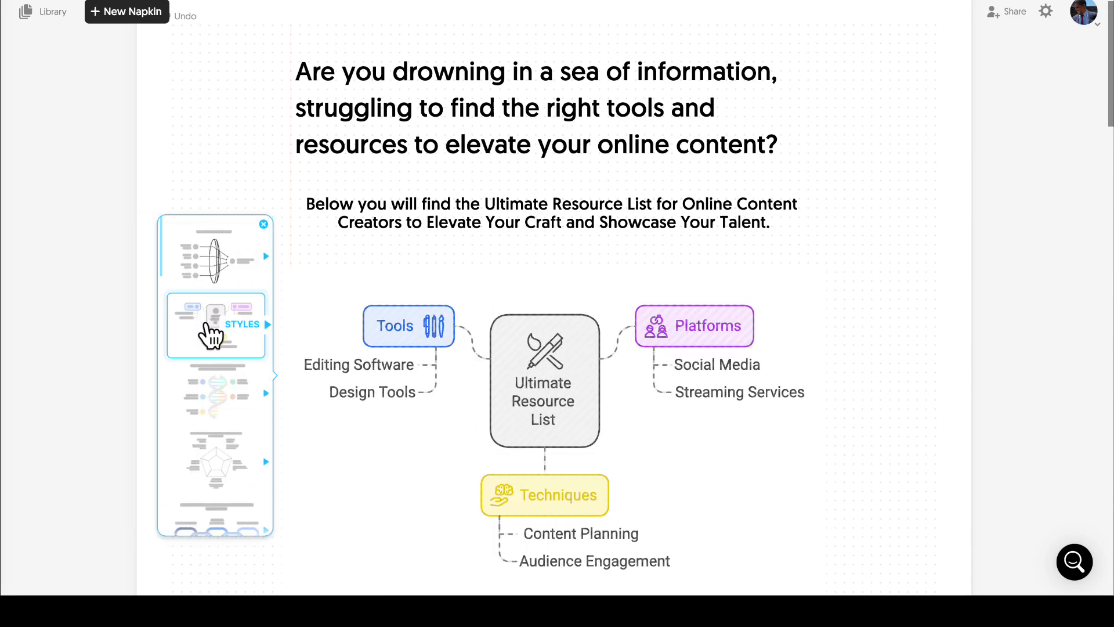
{"action": "left_click", "coordinate": [213, 414]}
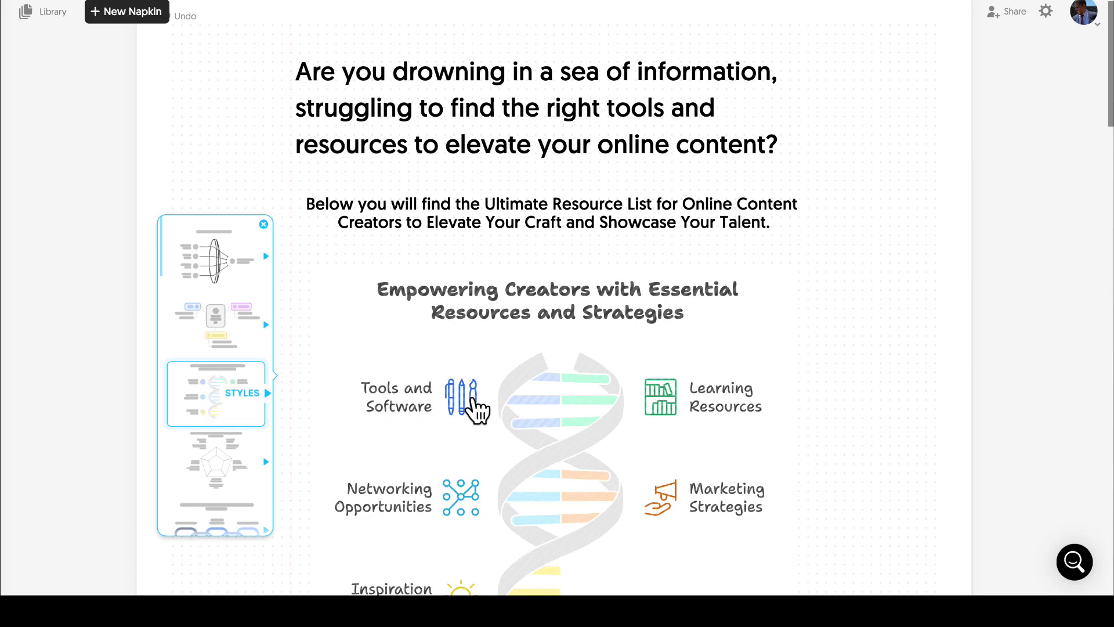
{"action": "left_click", "coordinate": [477, 406]}
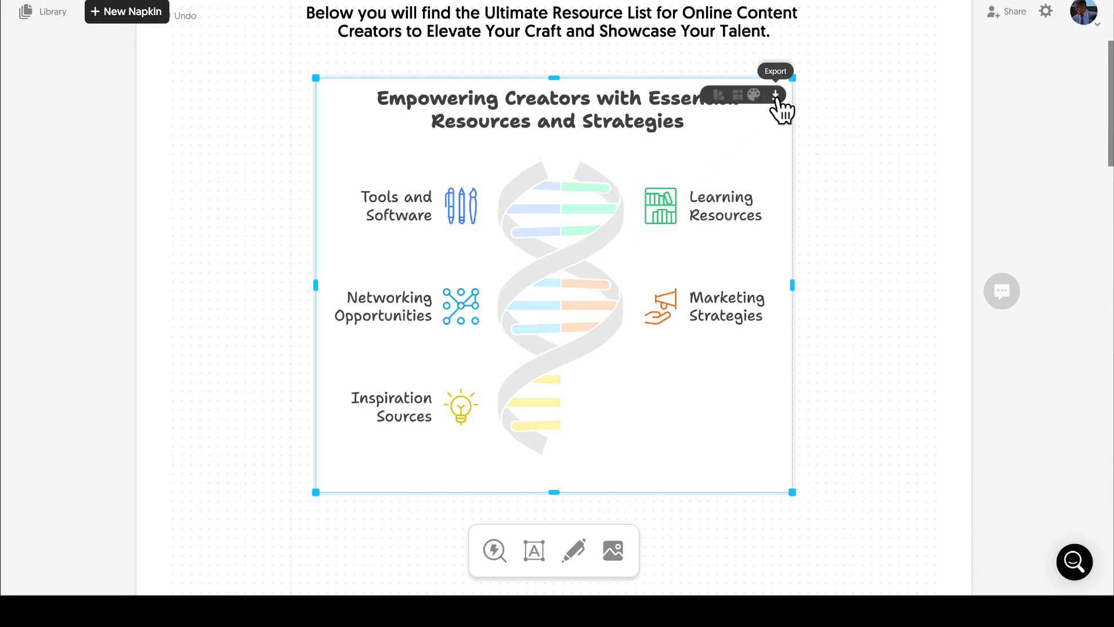
- Copy the DNA helix graphic to the clipboard as a light-mode PNG at 1x resolution with the background on
{"action": "scroll", "coordinate": [555, 290], "scroll_direction": "up", "scroll_amount": 1}
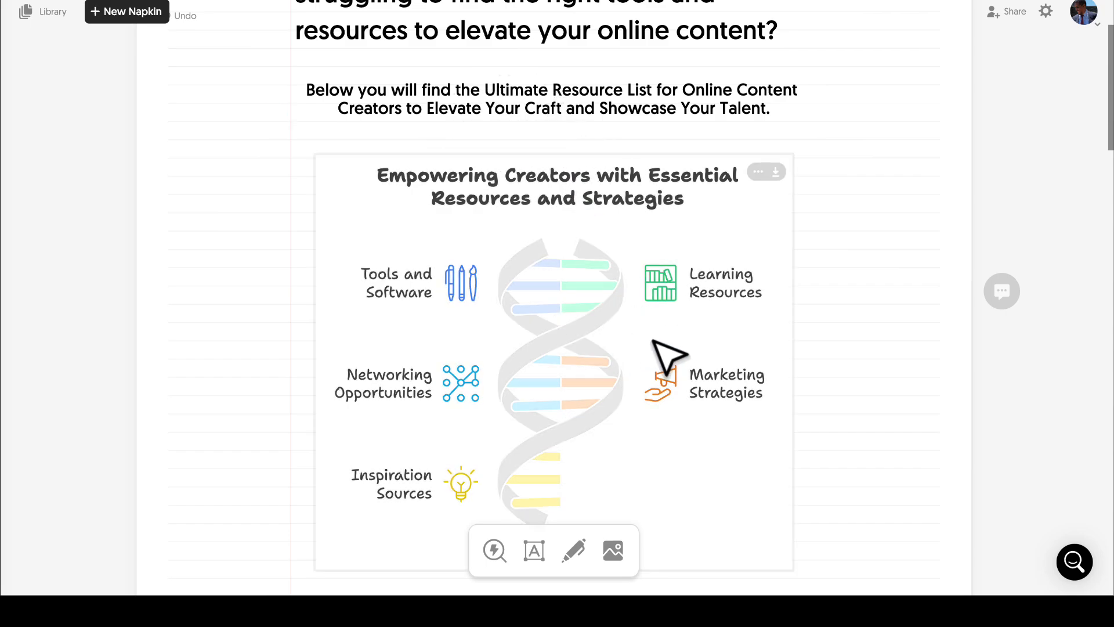
{"action": "left_click", "coordinate": [776, 172]}
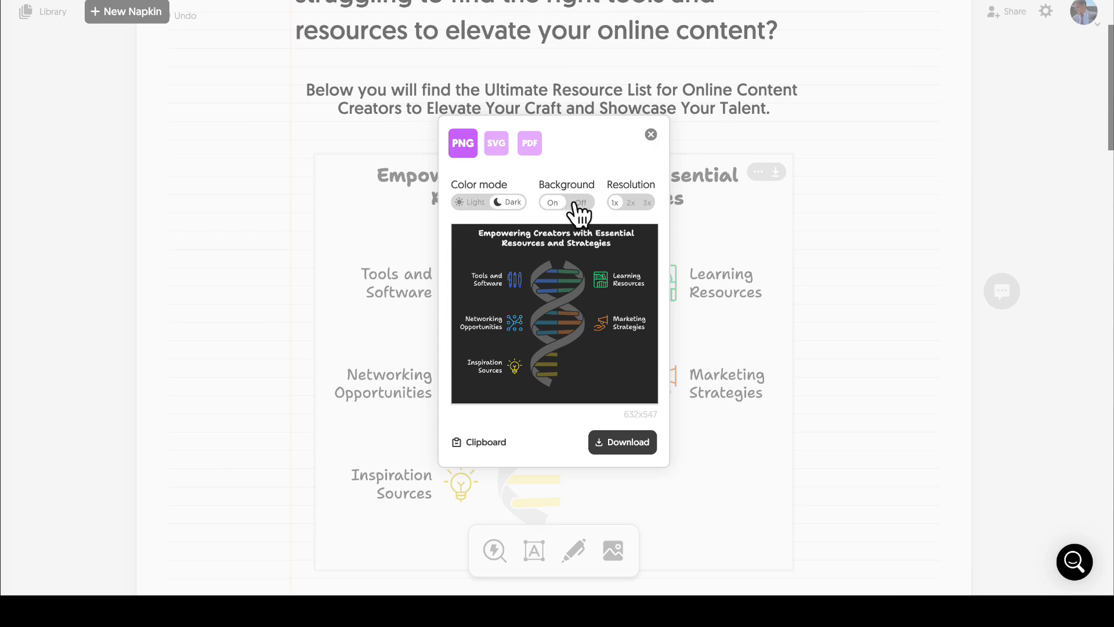
{"action": "left_click", "coordinate": [473, 203]}
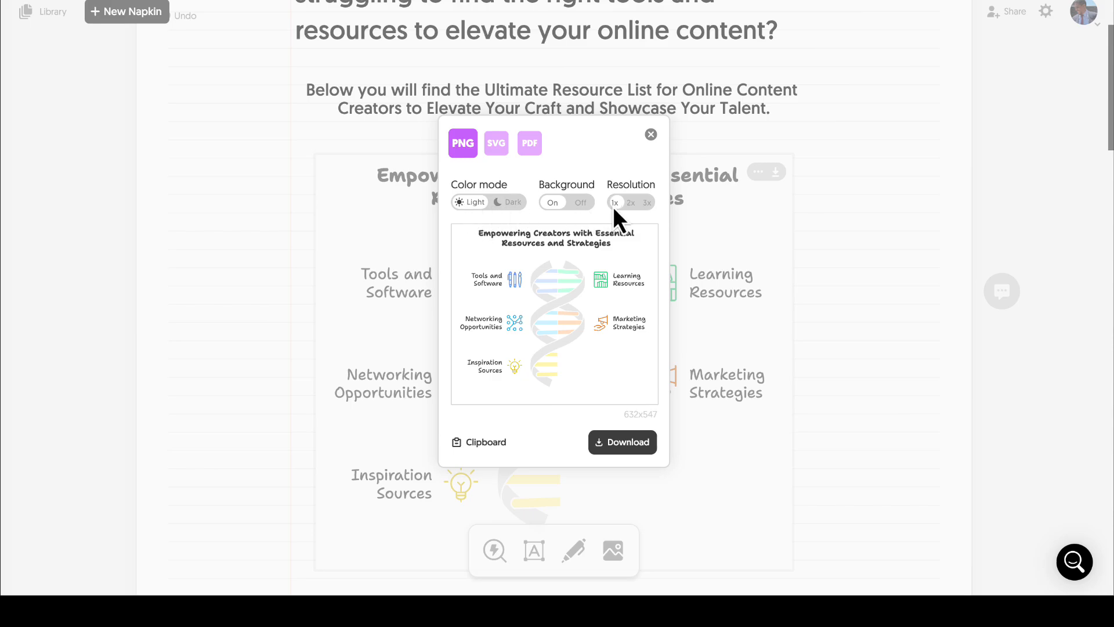
{"action": "left_click", "coordinate": [480, 443]}
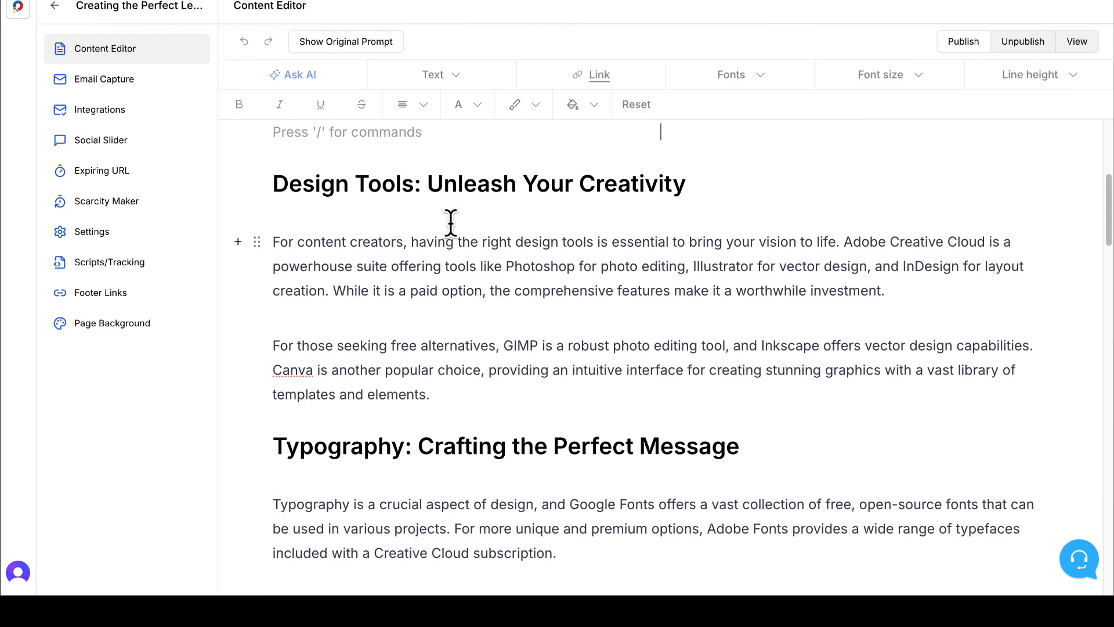
- Switch to the lead magnet content editor and paste the DNA helix graphic above the "Design Tools: Unleash Your Creativity" heading
{"action": "scroll", "coordinate": [721, 319], "scroll_direction": "up", "scroll_amount": 5}
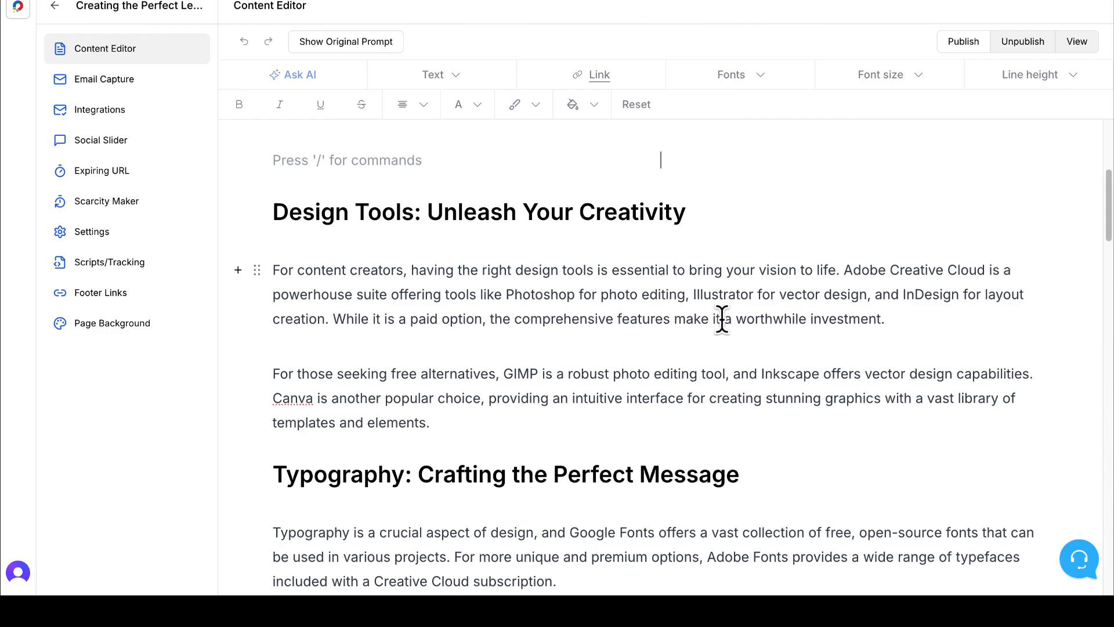
{"action": "scroll", "coordinate": [696, 314], "scroll_direction": "down", "scroll_amount": 3}
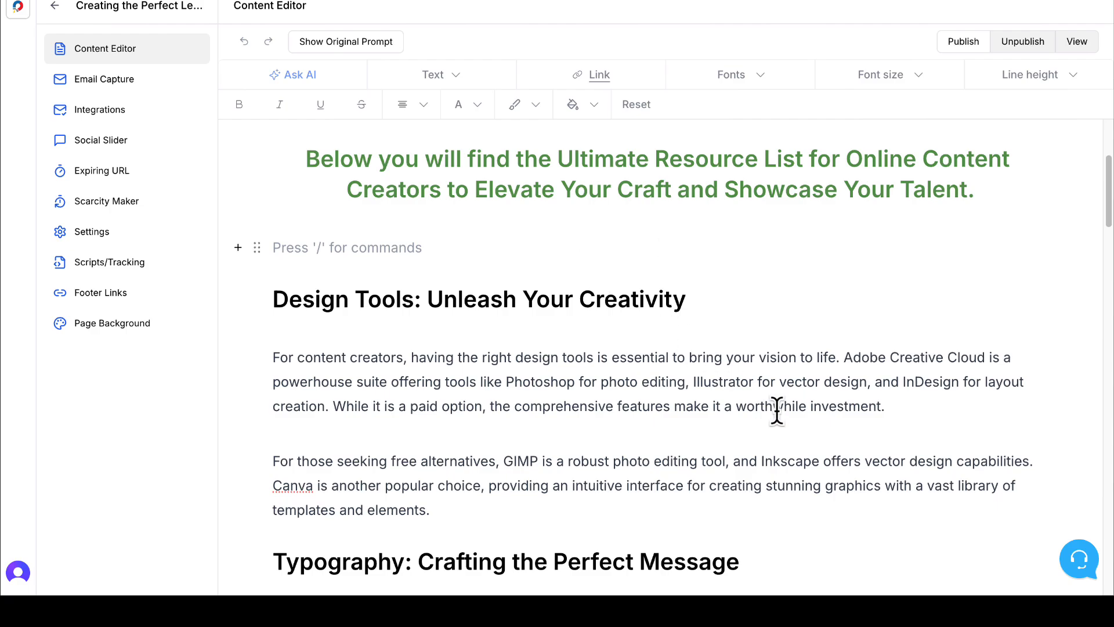
{"action": "scroll", "coordinate": [822, 405], "scroll_direction": "down", "scroll_amount": 5}
{"action": "scroll", "coordinate": [821, 402], "scroll_direction": "down", "scroll_amount": 5}
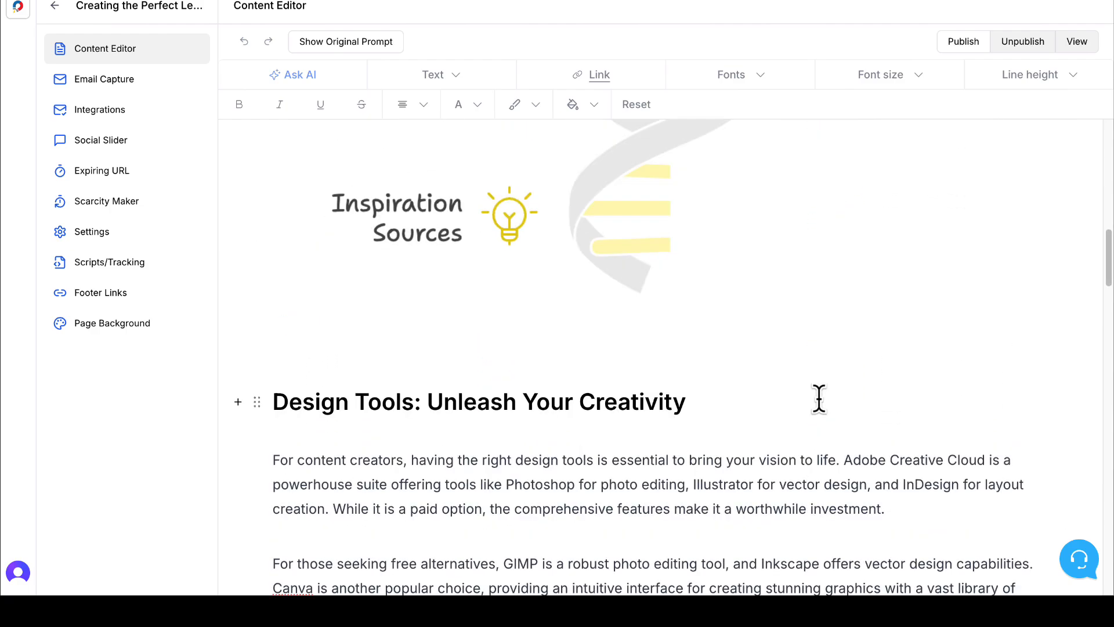
- Shrink the pasted DNA helix graphic to roughly half its width, keeping it centred
{"action": "scroll", "coordinate": [820, 409], "scroll_direction": "up", "scroll_amount": 6}
{"action": "left_click", "coordinate": [715, 335]}
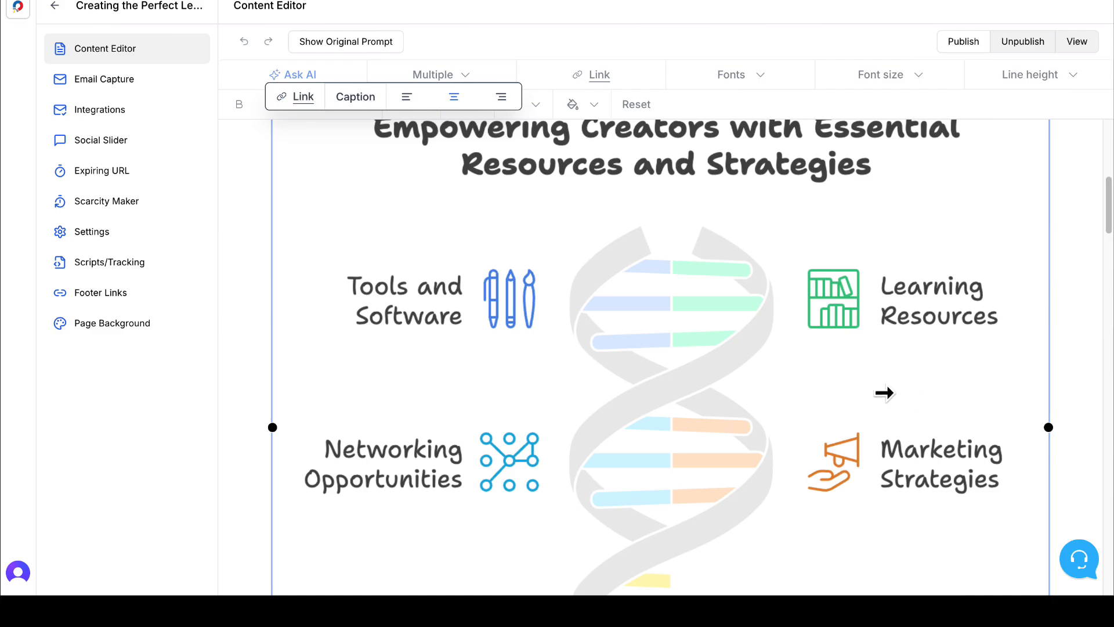
{"action": "left_click_drag", "start_coordinate": [884, 393], "coordinate": [655, 311]}
{"action": "scroll", "coordinate": [831, 346], "scroll_direction": "up", "scroll_amount": 3}
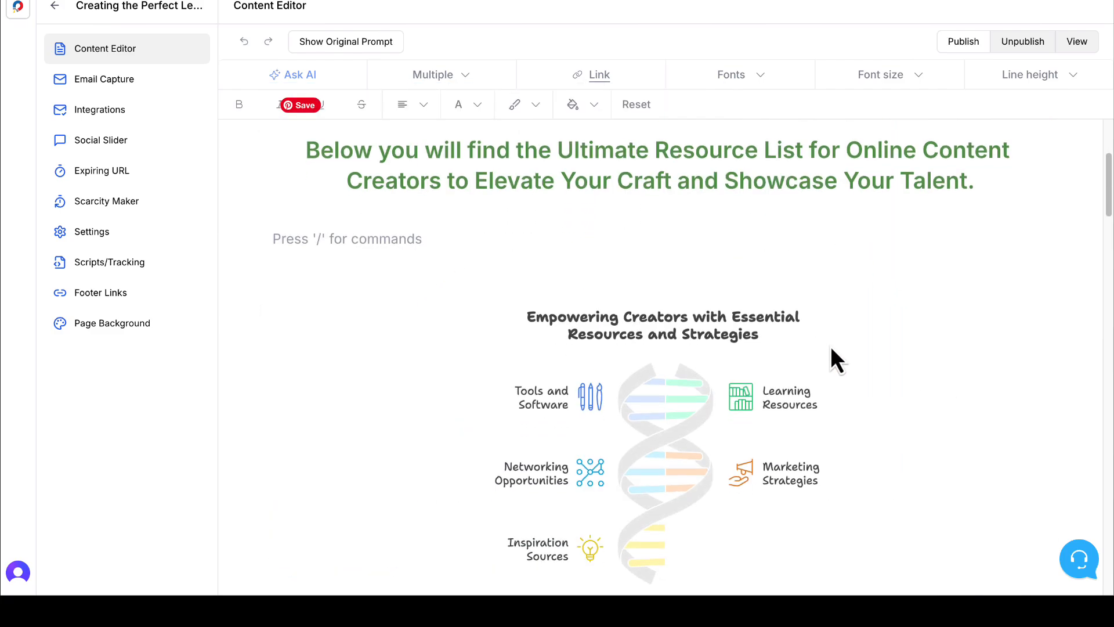
- Examine the resized graphic and the sections from "Design Tools" to "Inspiration & Trends" for places that need visuals
{"action": "scroll", "coordinate": [830, 347], "scroll_direction": "down", "scroll_amount": 2}
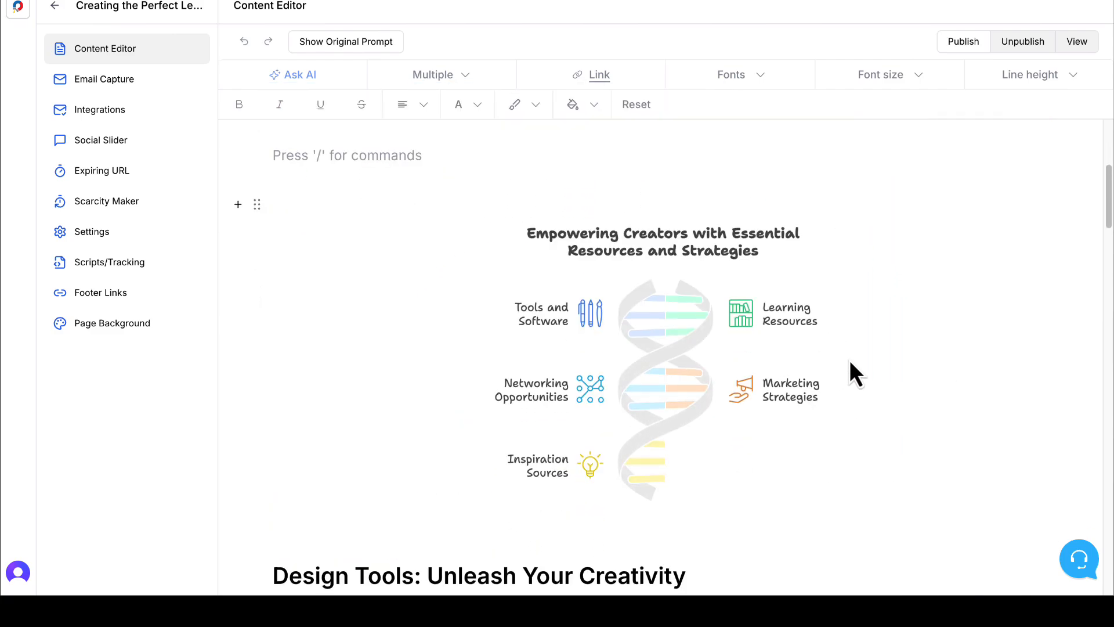
{"action": "scroll", "coordinate": [849, 360], "scroll_direction": "down", "scroll_amount": 5}
{"action": "scroll", "coordinate": [851, 354], "scroll_direction": "up", "scroll_amount": 2}
{"action": "scroll", "coordinate": [850, 351], "scroll_direction": "down", "scroll_amount": 3}
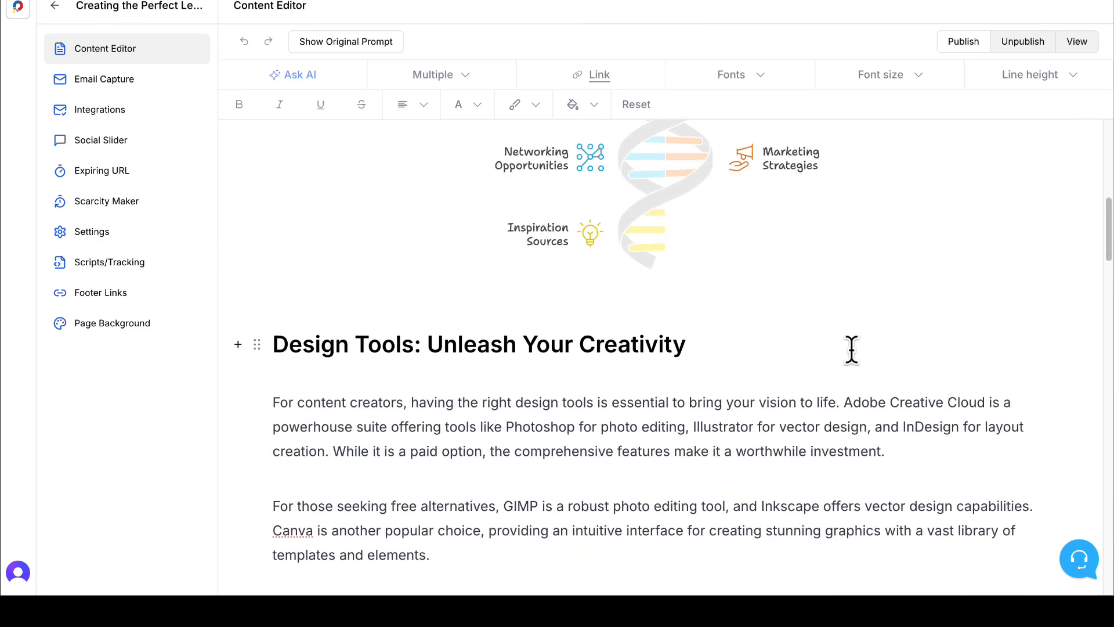
{"action": "scroll", "coordinate": [850, 348], "scroll_direction": "down", "scroll_amount": 12}
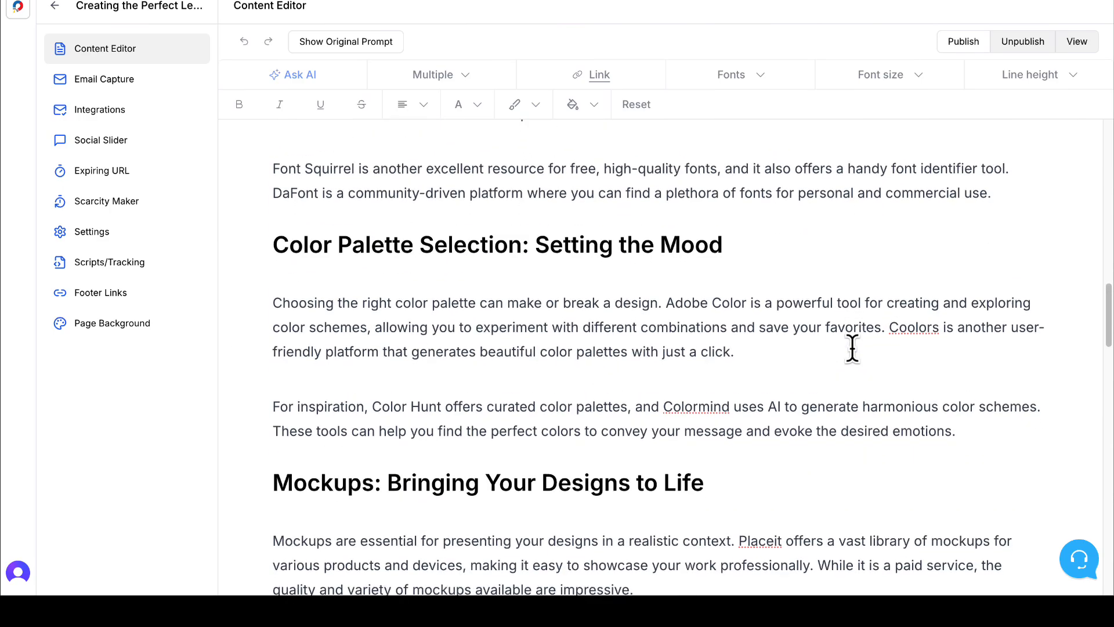
{"action": "scroll", "coordinate": [852, 348], "scroll_direction": "down", "scroll_amount": 3}
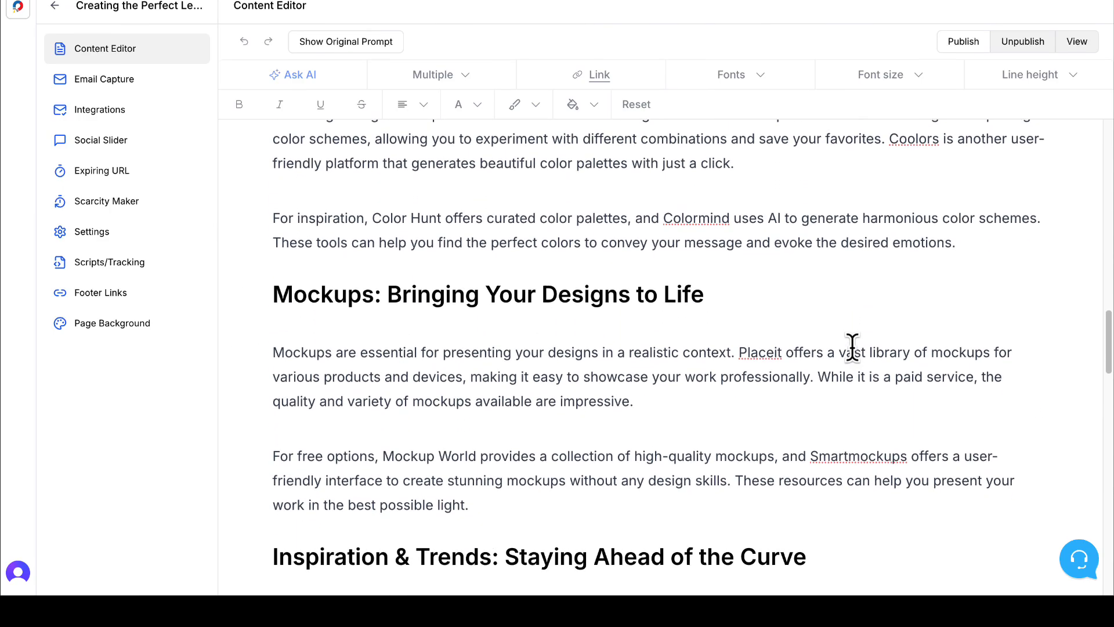
{"action": "scroll", "coordinate": [852, 347], "scroll_direction": "up", "scroll_amount": 15}
{"action": "scroll", "coordinate": [584, 224], "scroll_direction": "up", "scroll_amount": 3}
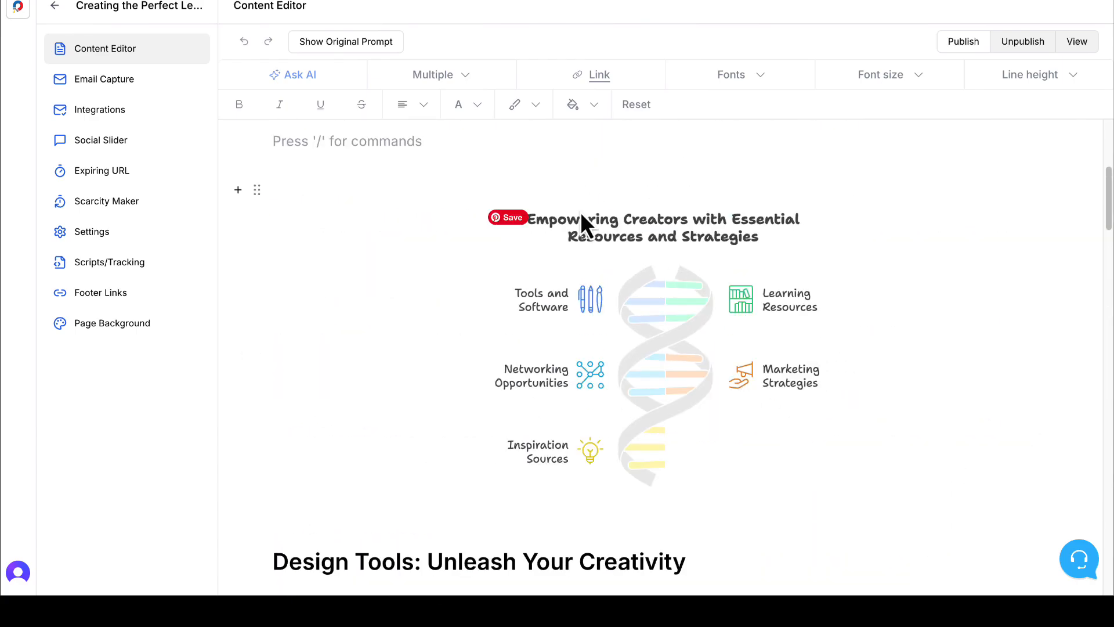
{"action": "scroll", "coordinate": [599, 261], "scroll_direction": "down", "scroll_amount": 6}
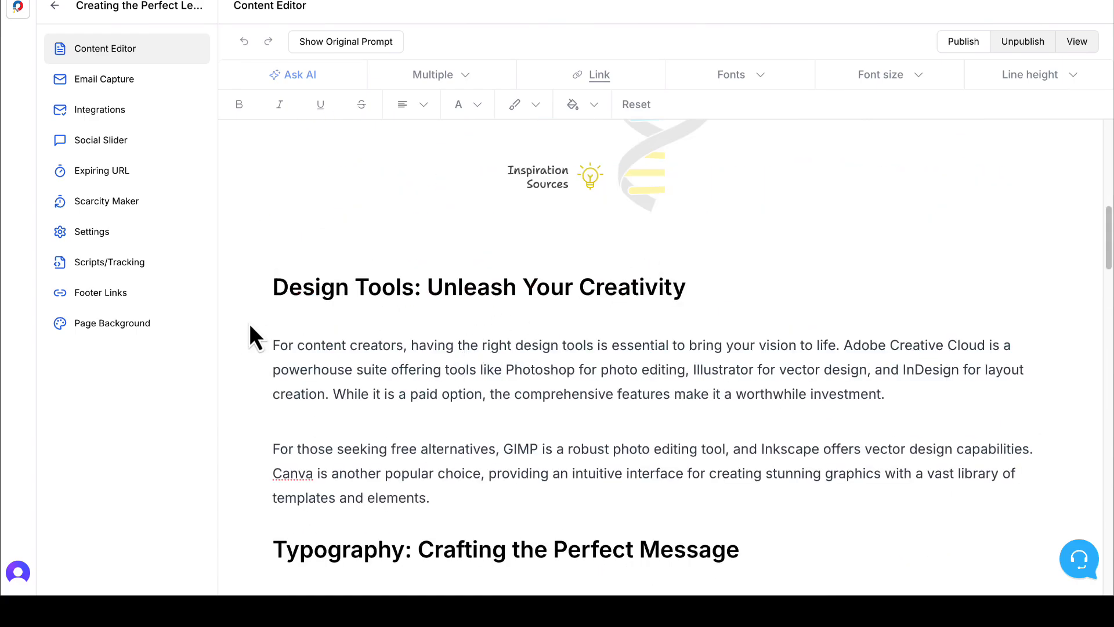
{"action": "scroll", "coordinate": [392, 295], "scroll_direction": "down", "scroll_amount": 1}
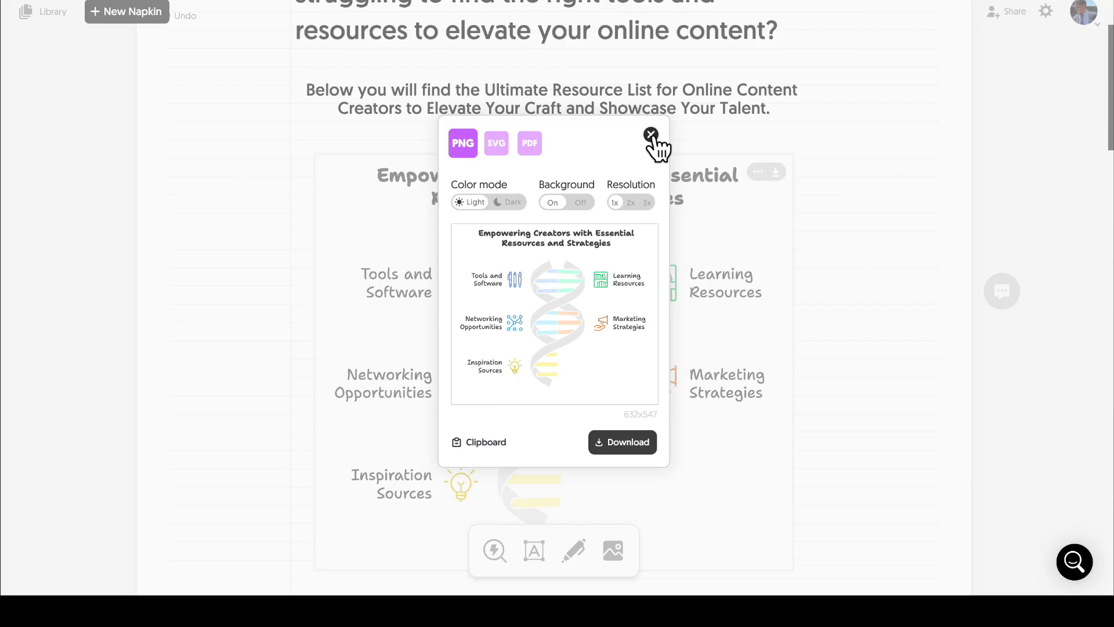
- Return to Napkin, close the export settings and generate visual options for the two paragraphs under "Design Tools: Unleash Your Creativity"
{"action": "left_click", "coordinate": [652, 138]}
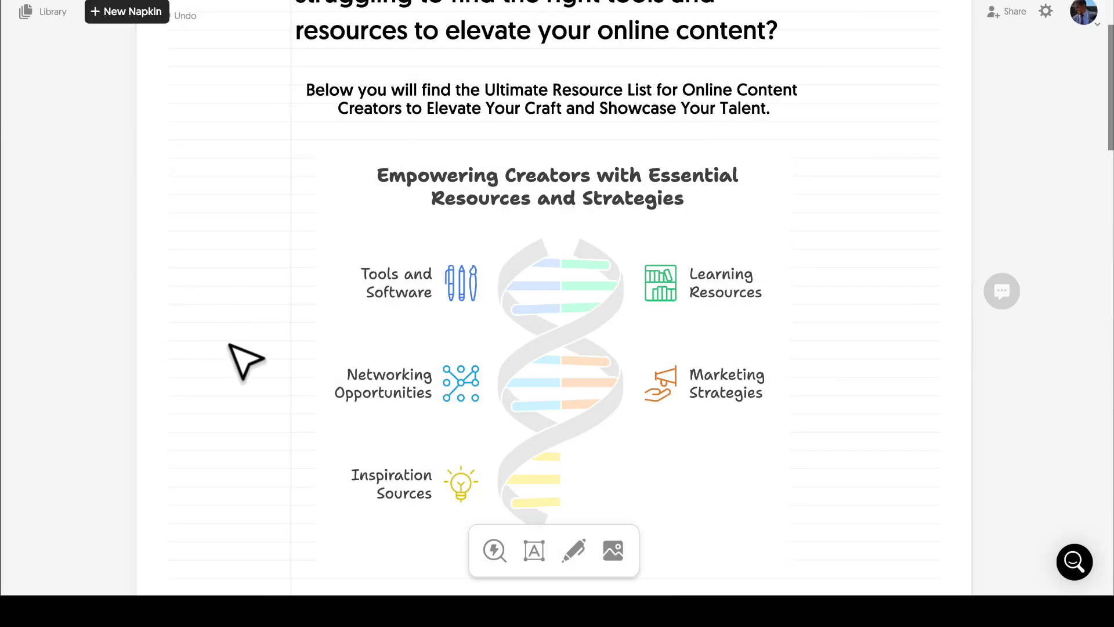
{"action": "scroll", "coordinate": [325, 325], "scroll_direction": "down", "scroll_amount": 7}
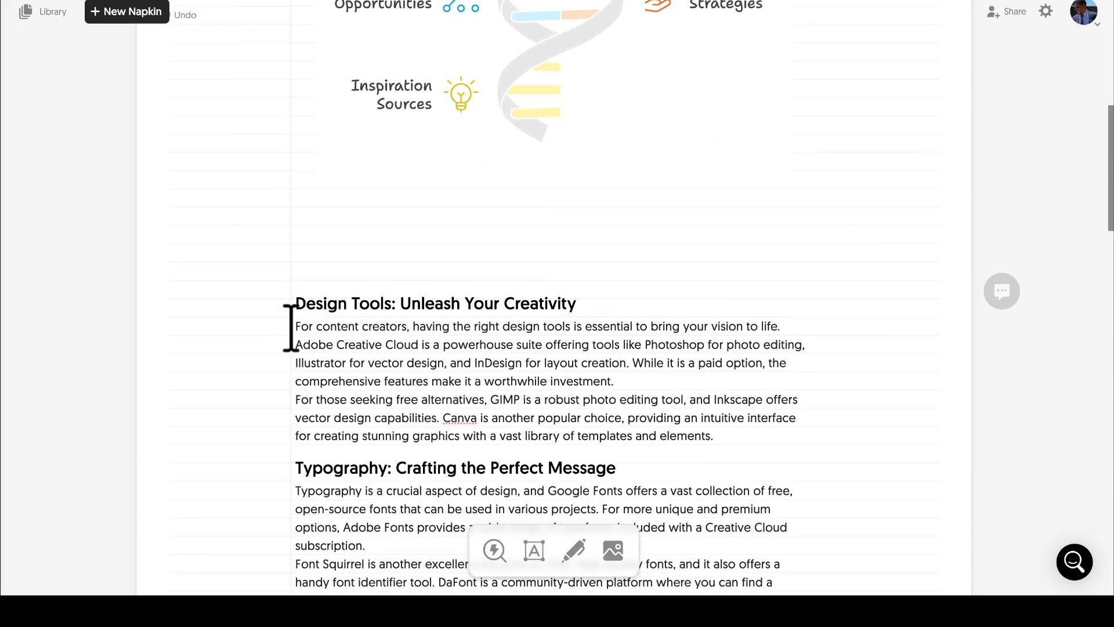
{"action": "left_click_drag", "start_coordinate": [291, 326], "coordinate": [713, 436]}
{"action": "left_click", "coordinate": [274, 369]}
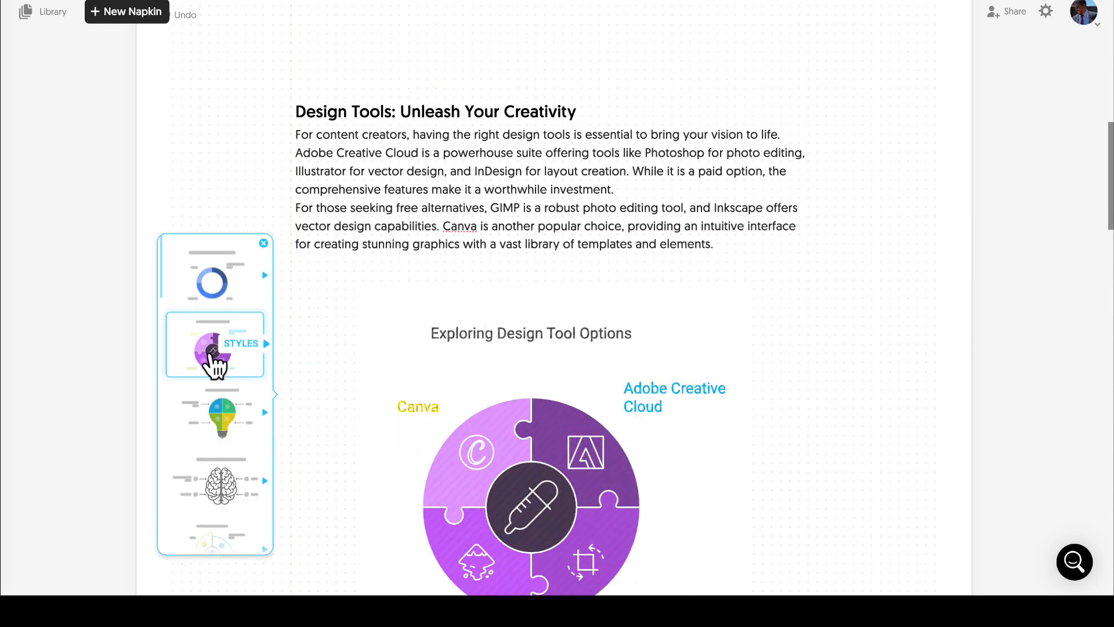
- Compare the styles of the puzzle-circle visual "Exploring Design Tool Options" and insert the purple version with coloured labels
{"action": "left_click", "coordinate": [210, 355]}
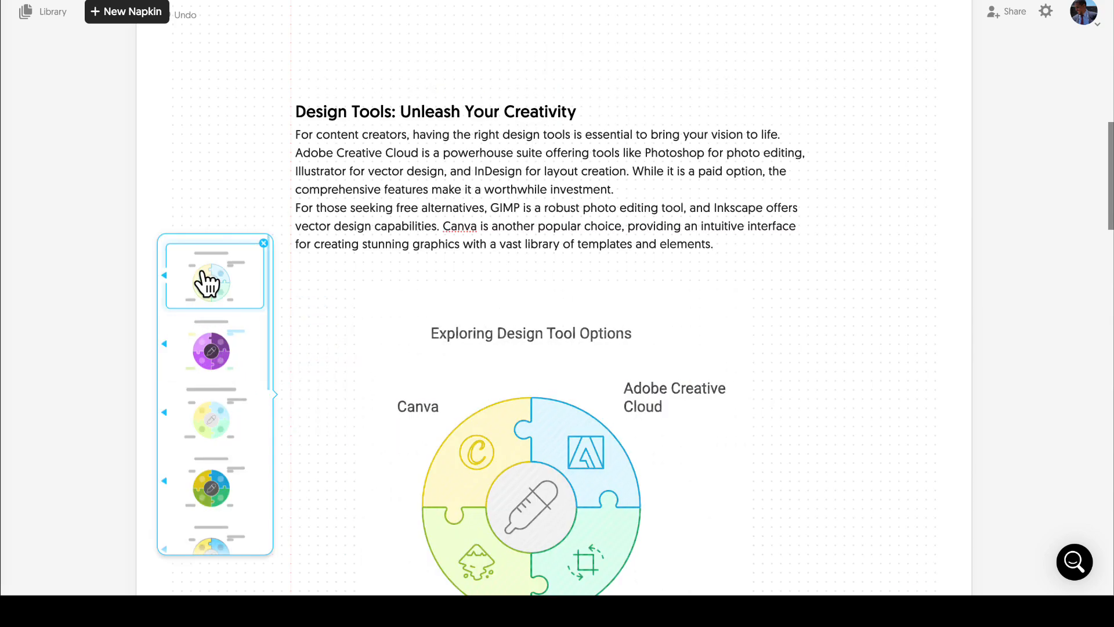
{"action": "scroll", "coordinate": [212, 406], "scroll_direction": "down", "scroll_amount": 3}
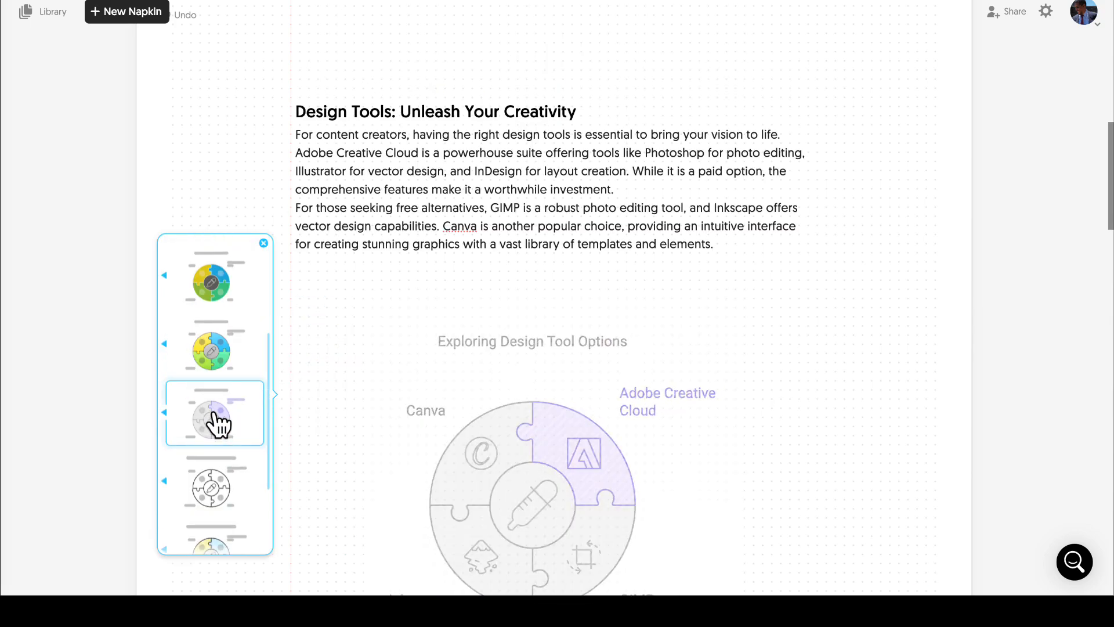
{"action": "scroll", "coordinate": [213, 383], "scroll_direction": "up", "scroll_amount": 1}
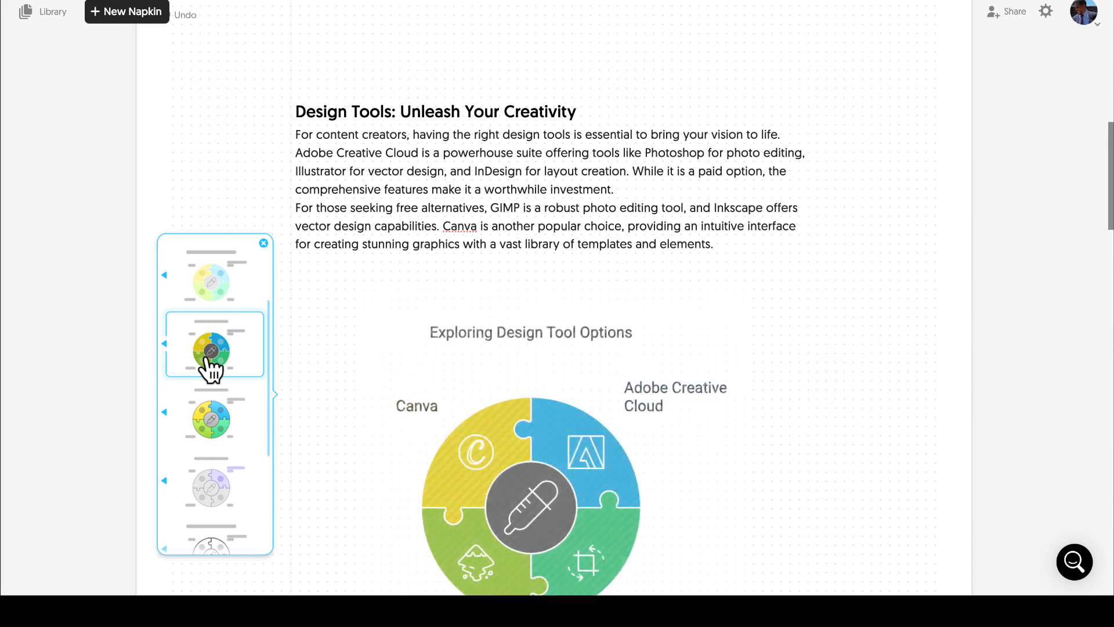
{"action": "scroll", "coordinate": [213, 357], "scroll_direction": "down", "scroll_amount": 1}
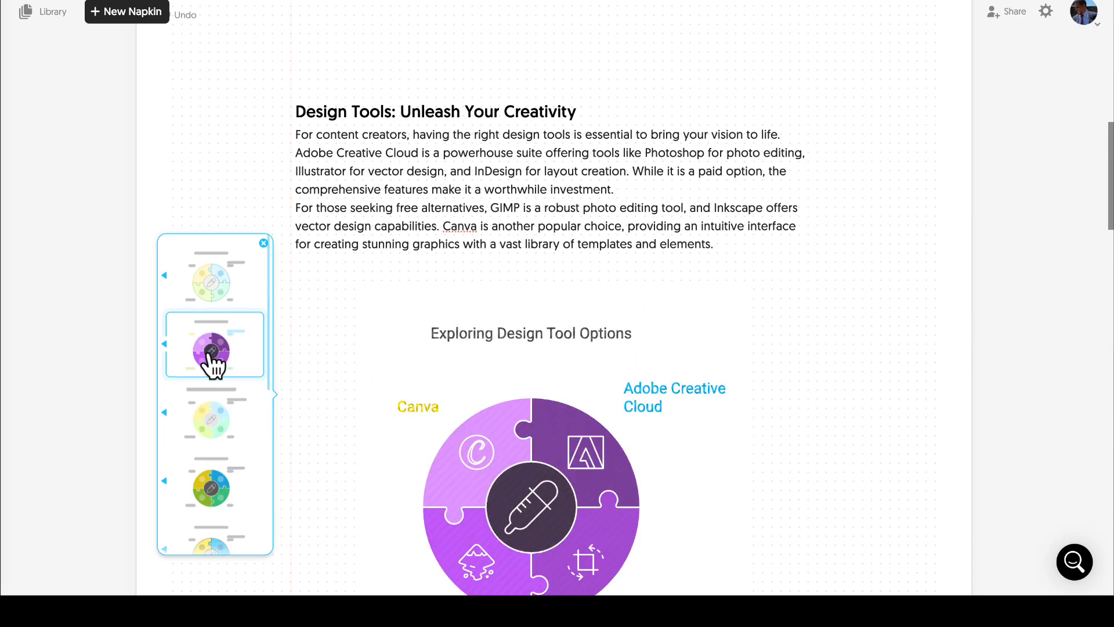
{"action": "left_click", "coordinate": [213, 356]}
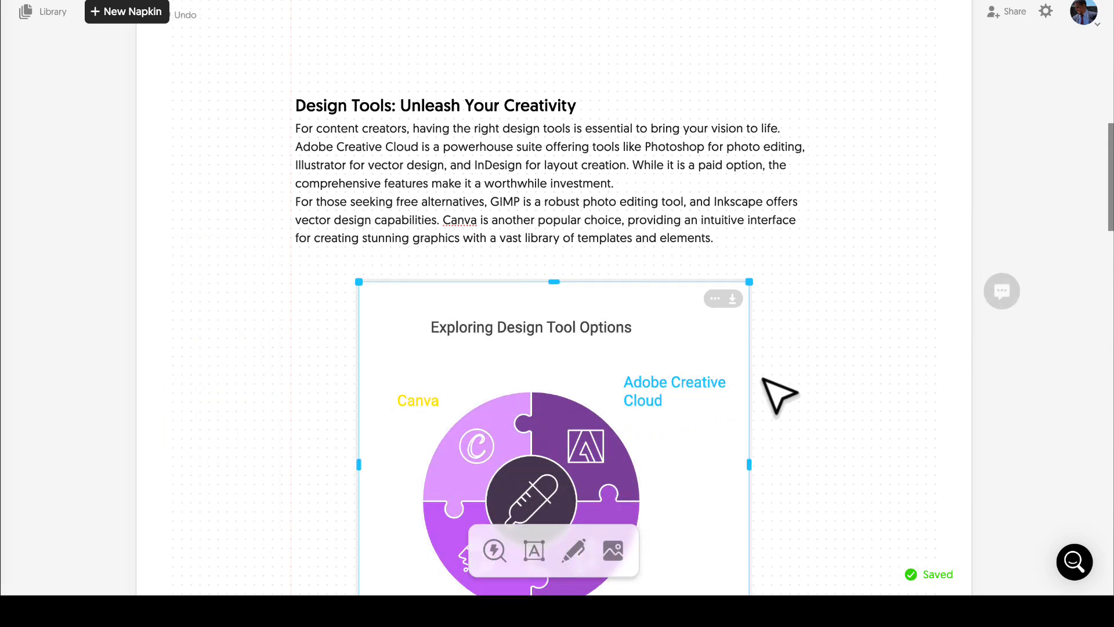
- Copy the "Exploring Design Tool Options" graphic to the clipboard as a dark-mode PNG at 1x resolution with the background off
{"action": "scroll", "coordinate": [744, 428], "scroll_direction": "down", "scroll_amount": 2}
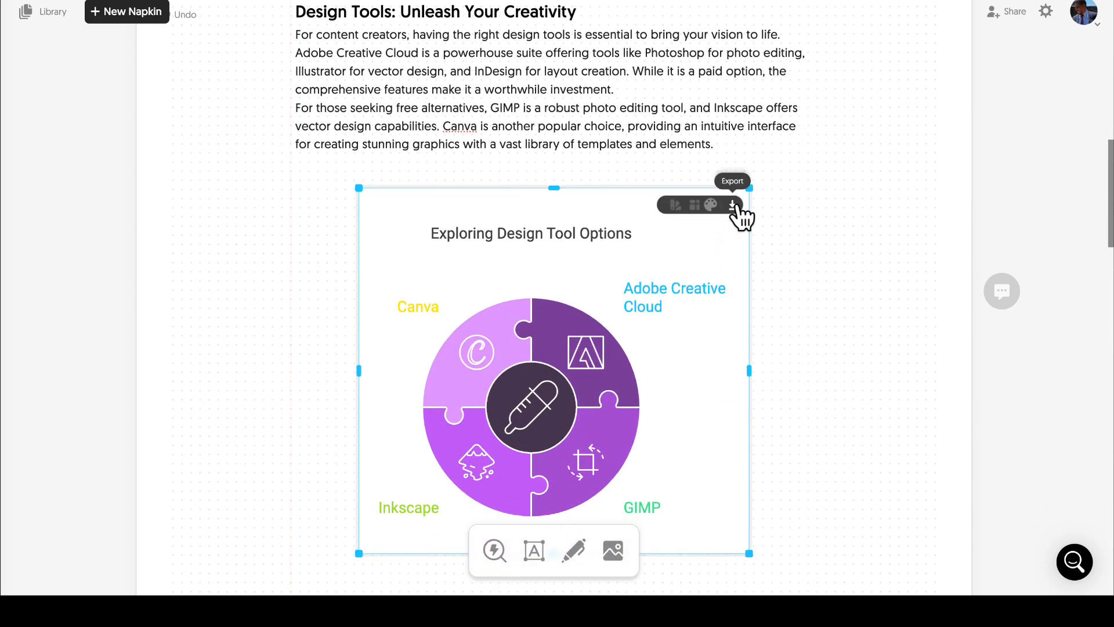
{"action": "left_click", "coordinate": [733, 207]}
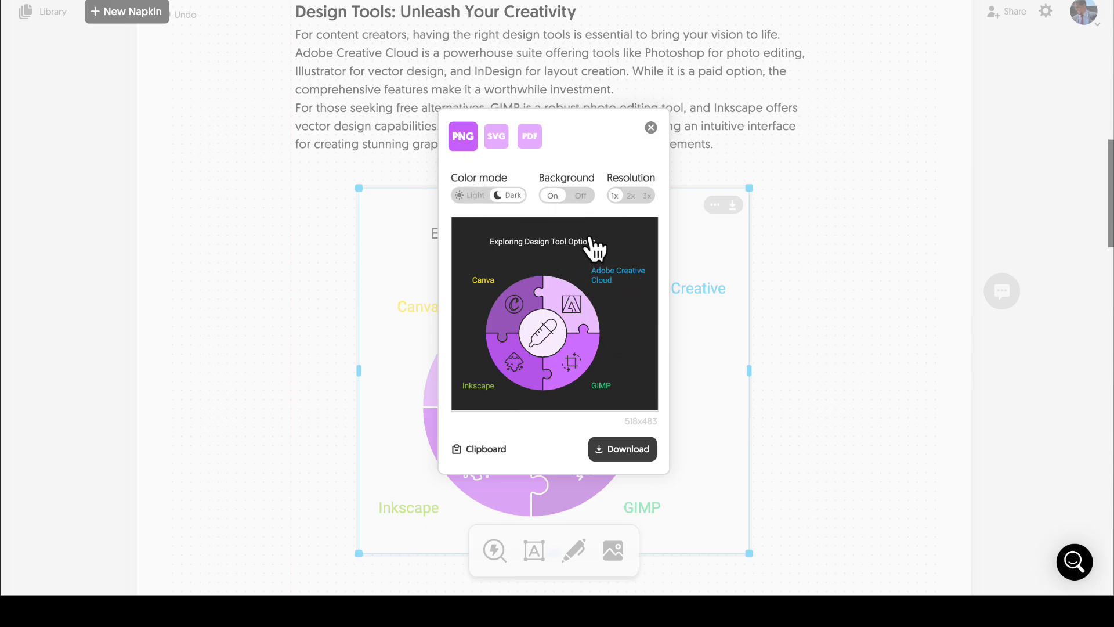
{"action": "left_click", "coordinate": [581, 196]}
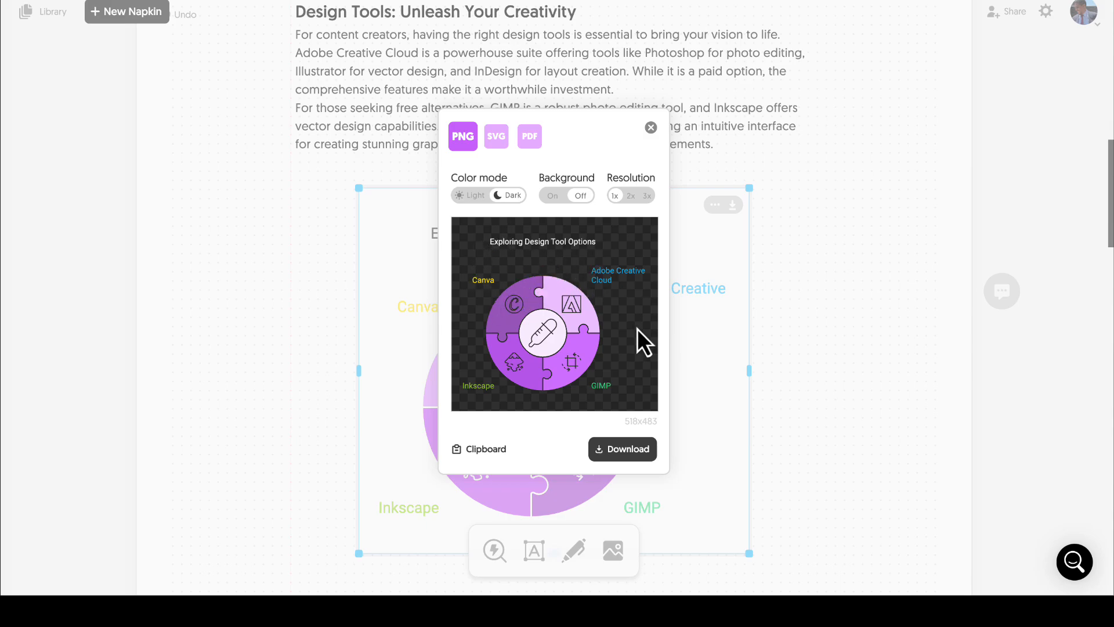
{"action": "left_click", "coordinate": [476, 453]}
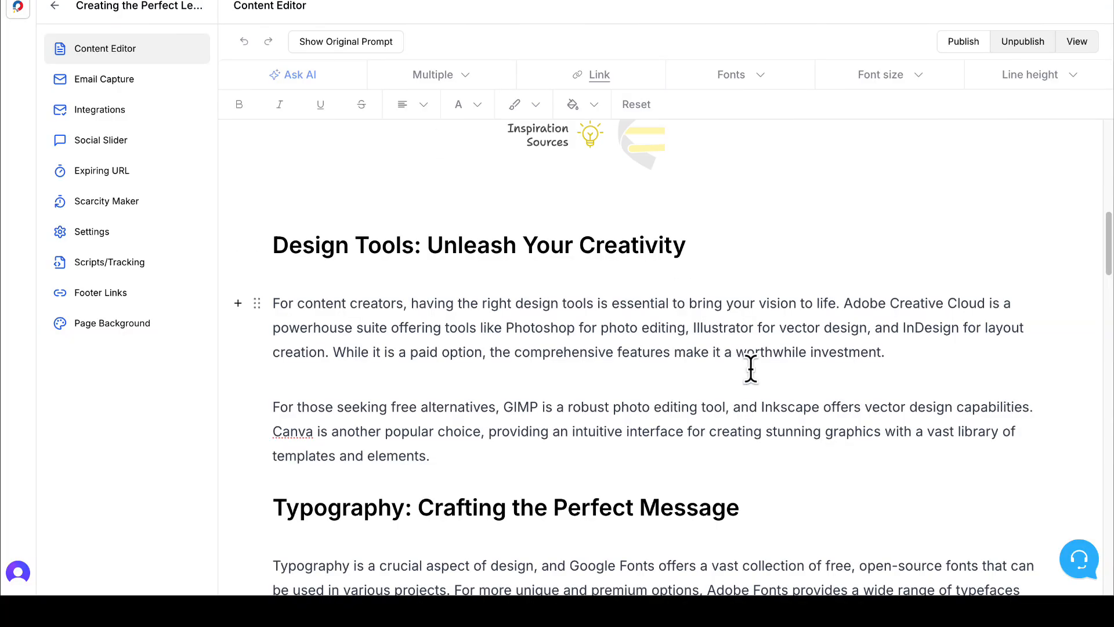
- Paste the copied graphic on a new line below the heading "Design Tools: Unleash Your Creativity" and shrink it to about half the text width
{"action": "left_click", "coordinate": [710, 249]}
{"action": "key", "text": "Return"}
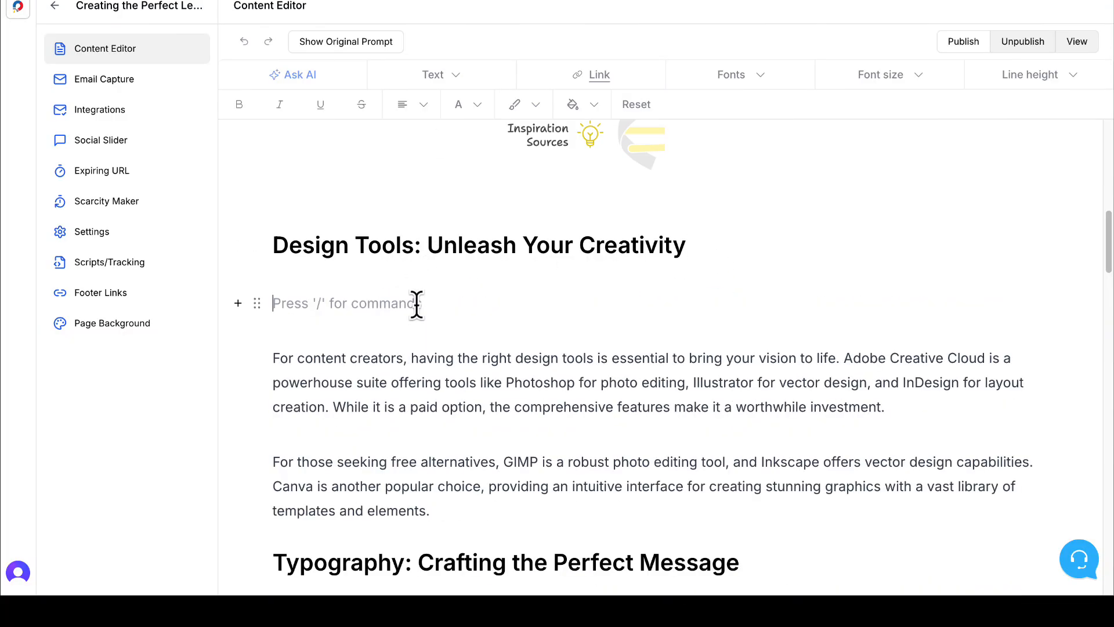
{"action": "key", "text": "ctrl+v"}
{"action": "scroll", "coordinate": [875, 434], "scroll_direction": "down", "scroll_amount": 1}
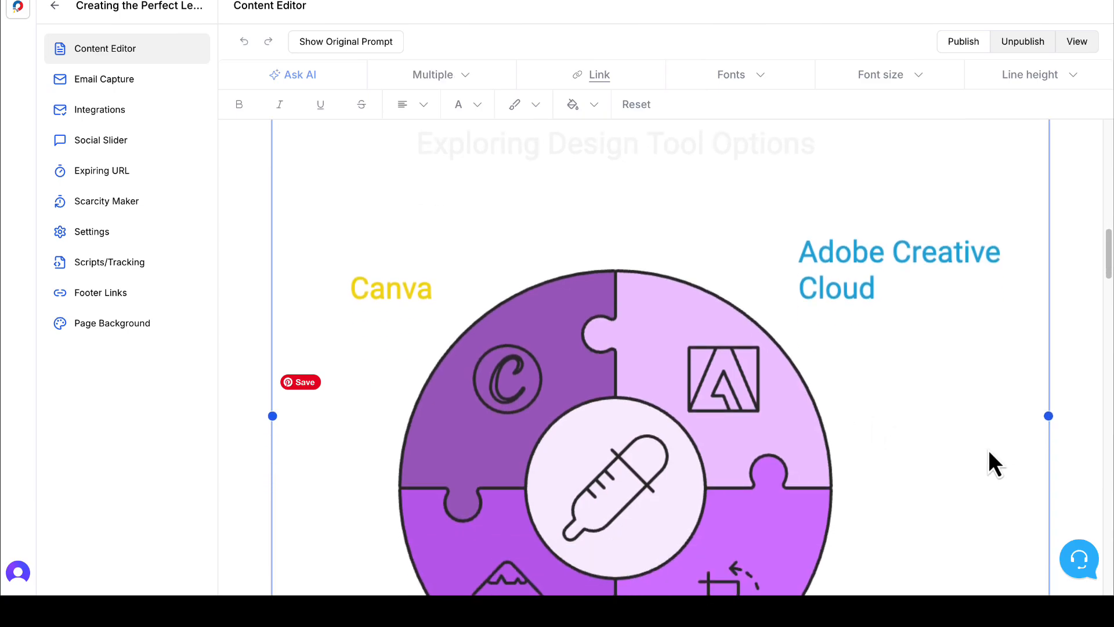
{"action": "scroll", "coordinate": [712, 443], "scroll_direction": "up", "scroll_amount": 3}
{"action": "left_click", "coordinate": [709, 441]}
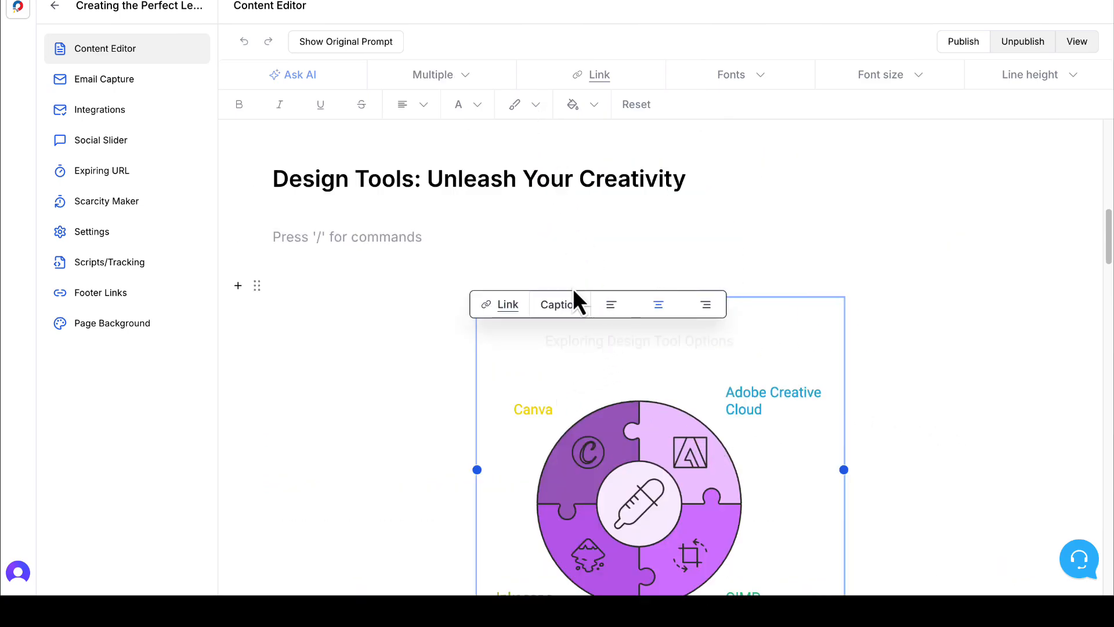
{"action": "scroll", "coordinate": [634, 423], "scroll_direction": "up", "scroll_amount": 3}
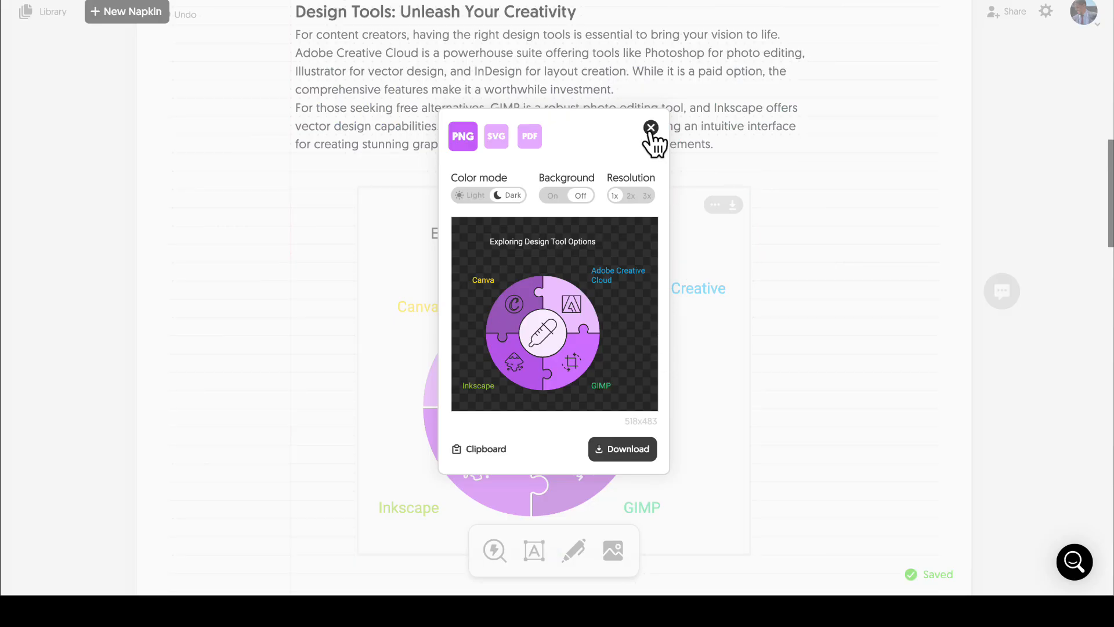
- Return to Napkin, close the export settings, colour the graphic's title "Exploring Design Tool Options" red and export the graphic again
{"action": "left_click", "coordinate": [651, 128]}
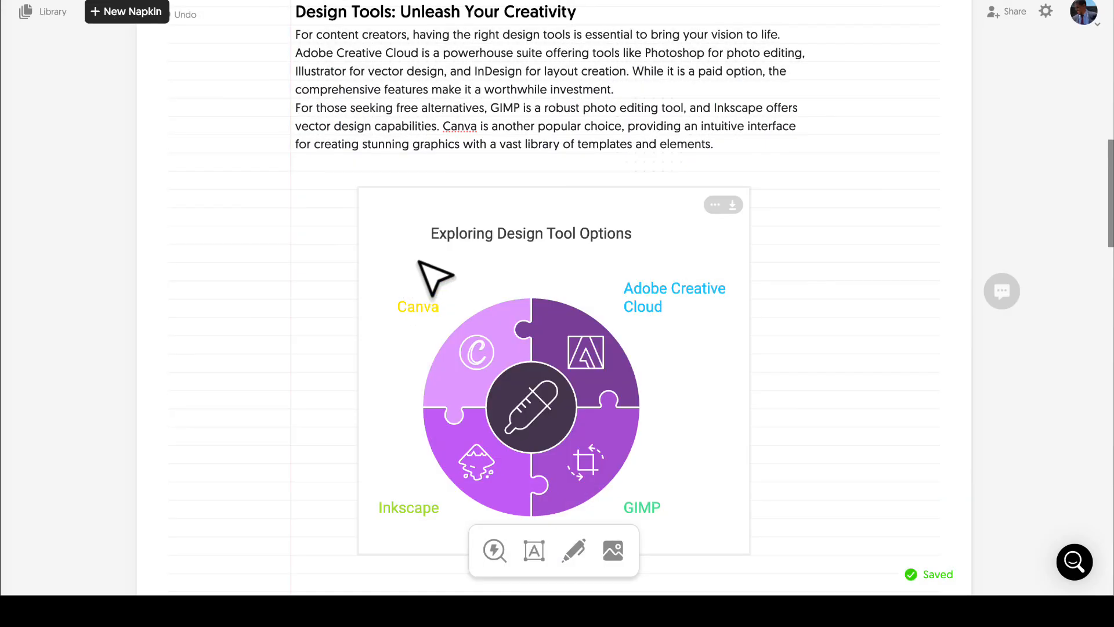
{"action": "left_click", "coordinate": [455, 237]}
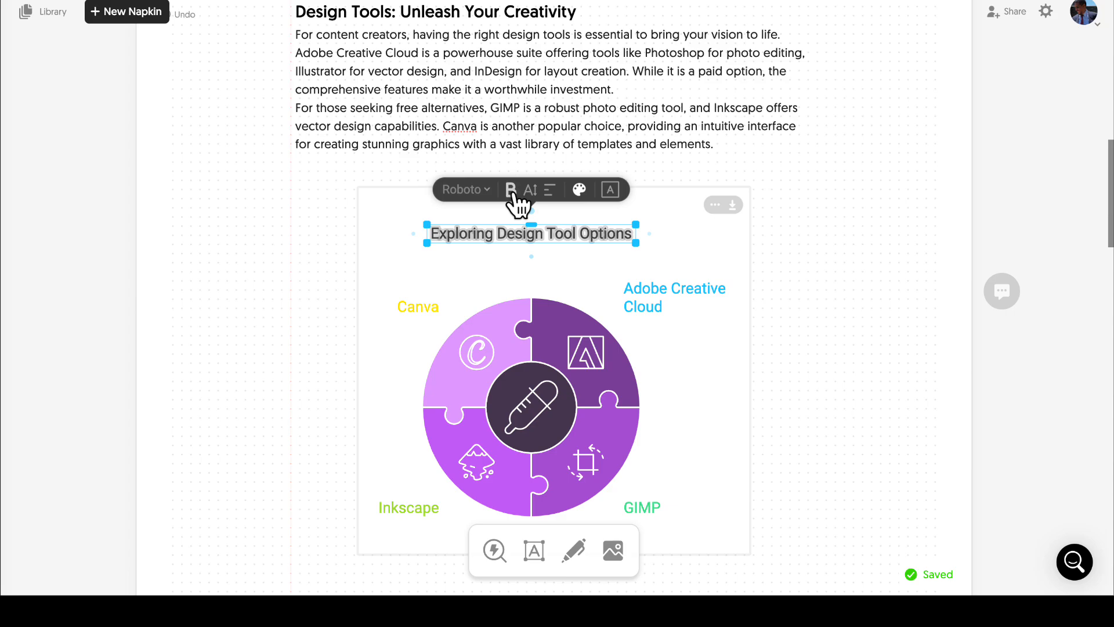
{"action": "left_click", "coordinate": [578, 190]}
{"action": "left_click", "coordinate": [554, 94]}
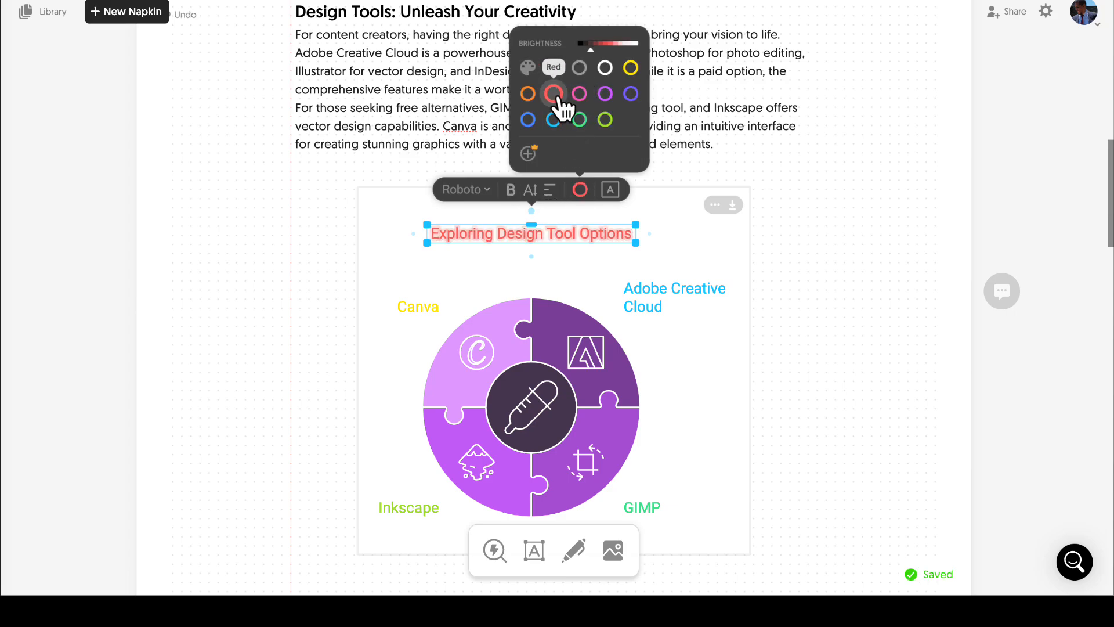
{"action": "left_click", "coordinate": [733, 206]}
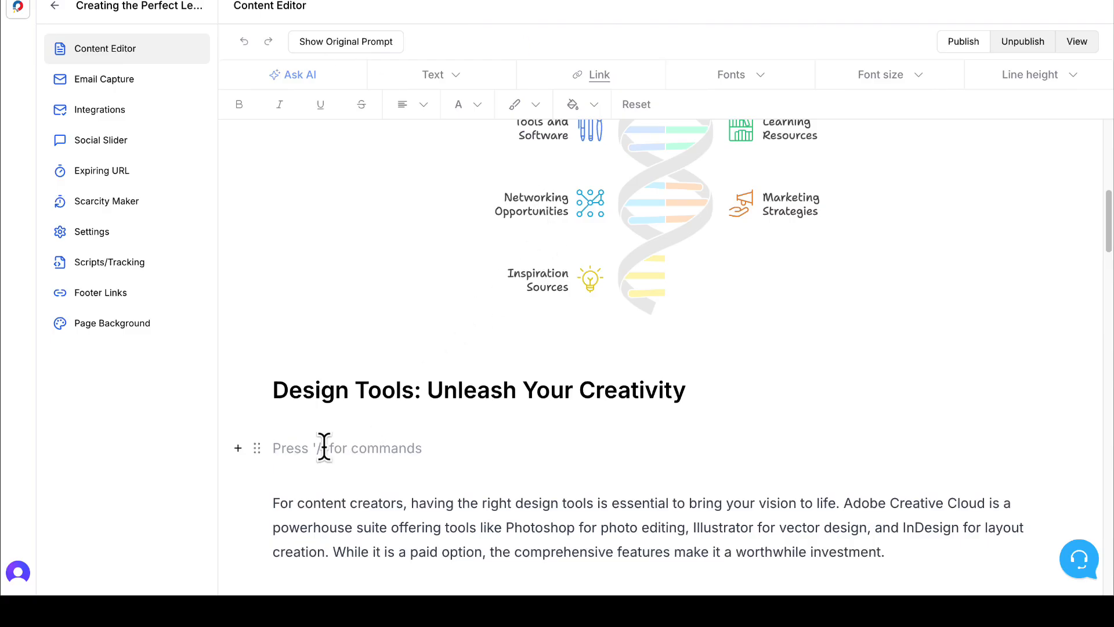
- Paste the red-titled graphic under the "Design Tools" heading, shrink it to about half the text width and remove the empty line above it
{"action": "key", "text": "ctrl+v"}
{"action": "scroll", "coordinate": [396, 333], "scroll_direction": "down", "scroll_amount": 7}
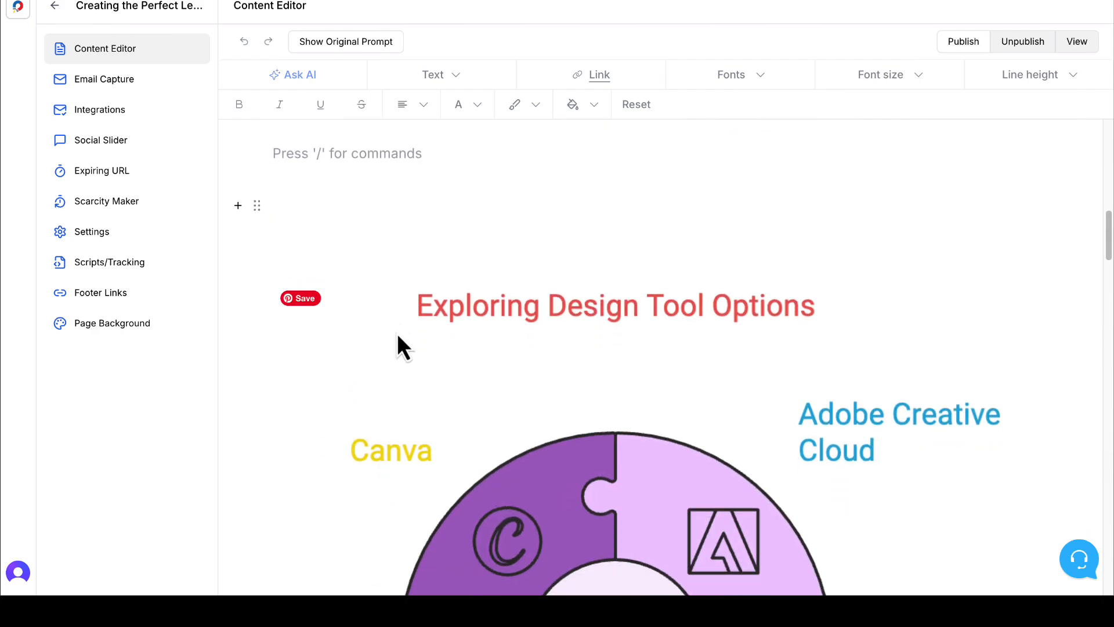
{"action": "scroll", "coordinate": [397, 335], "scroll_direction": "down", "scroll_amount": 1}
{"action": "left_click", "coordinate": [397, 336]}
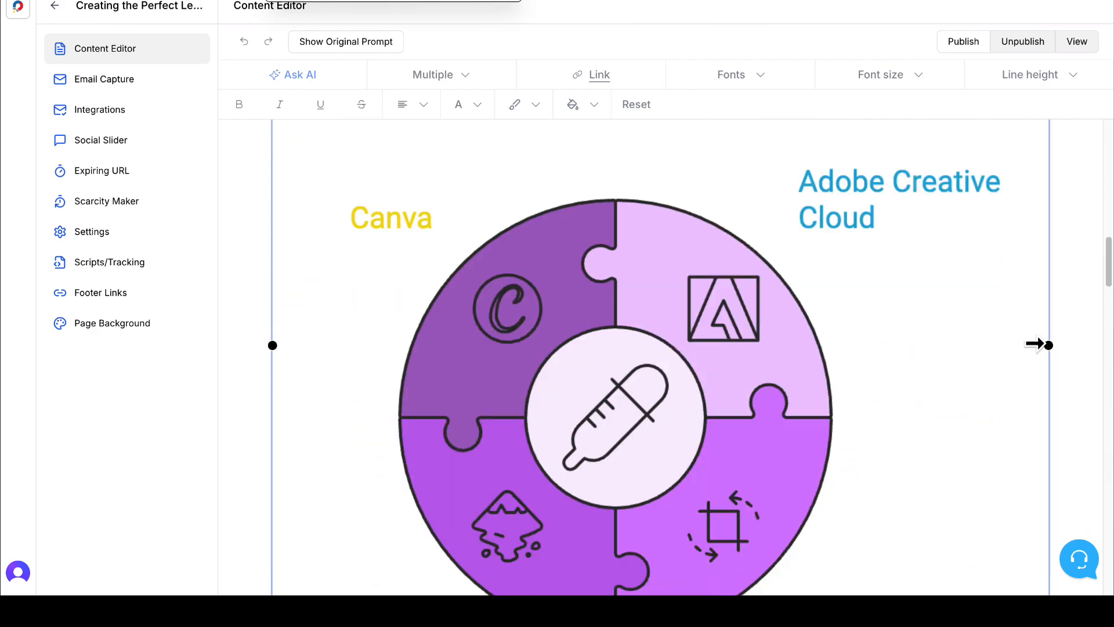
{"action": "left_click_drag", "start_coordinate": [1048, 344], "coordinate": [848, 345]}
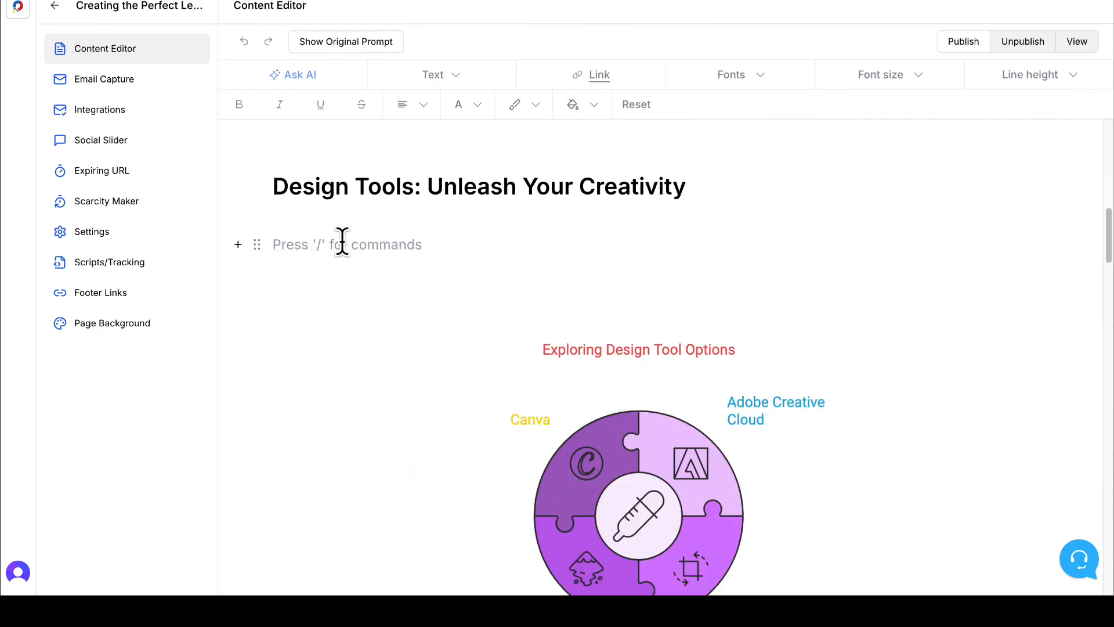
{"action": "key", "text": "BackSpace"}
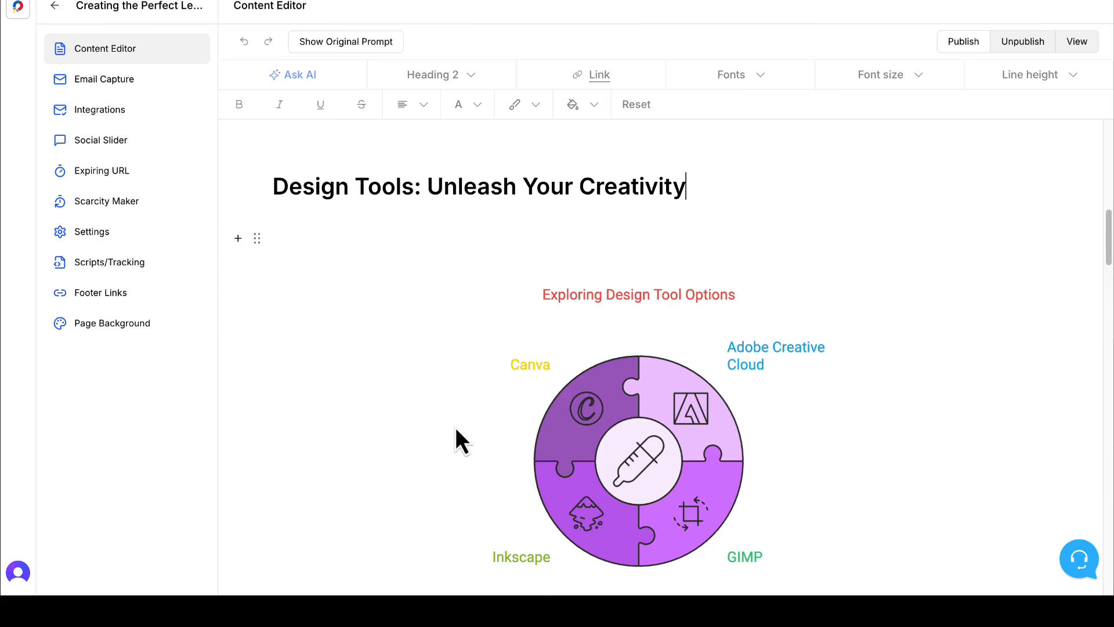
- Examine the page layout from the "Design Tools" graphic through the "Typography" and "Color Palette Selection" sections and back to the opening headline
{"action": "scroll", "coordinate": [615, 325], "scroll_direction": "down", "scroll_amount": 15}
{"action": "scroll", "coordinate": [734, 255], "scroll_direction": "up", "scroll_amount": 5}
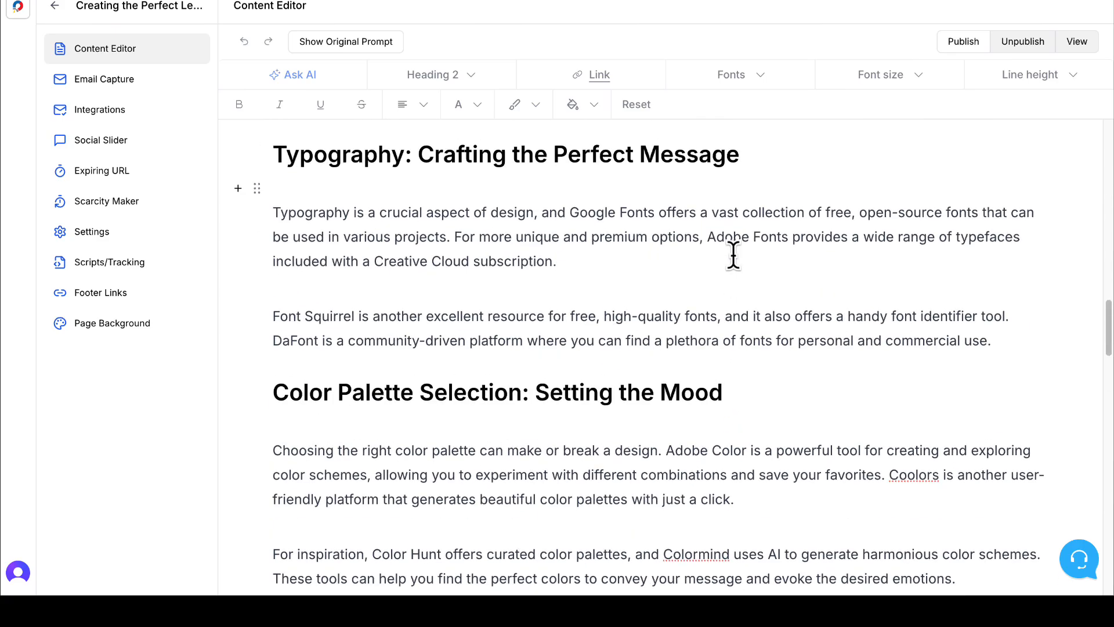
{"action": "scroll", "coordinate": [734, 255], "scroll_direction": "down", "scroll_amount": 3}
{"action": "scroll", "coordinate": [734, 252], "scroll_direction": "up", "scroll_amount": 5}
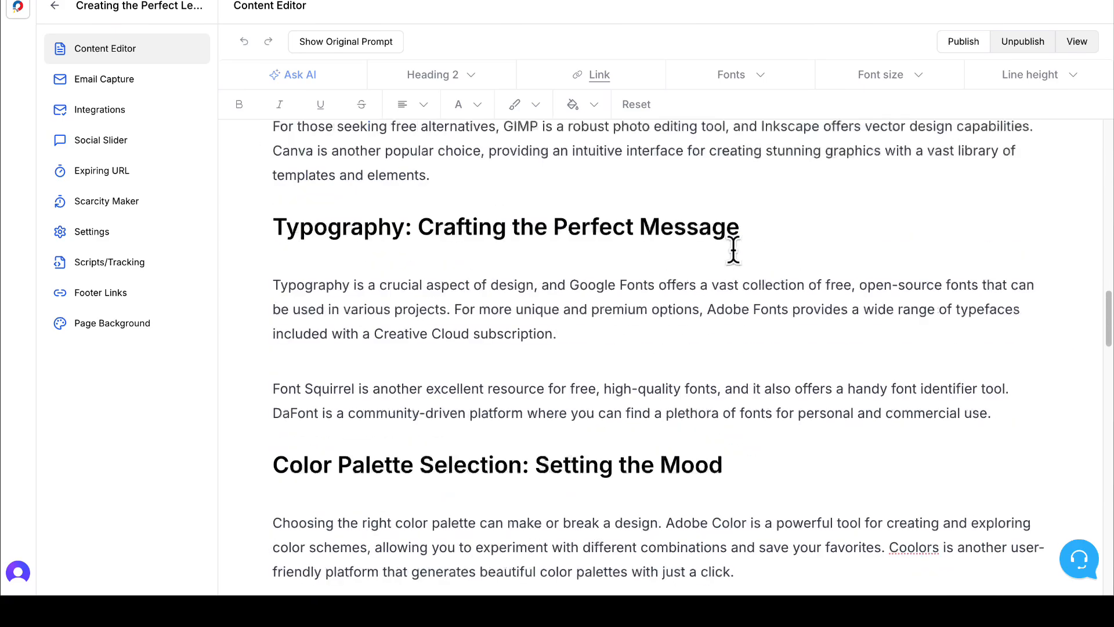
{"action": "scroll", "coordinate": [733, 249], "scroll_direction": "up", "scroll_amount": 6}
{"action": "scroll", "coordinate": [734, 249], "scroll_direction": "down", "scroll_amount": 5}
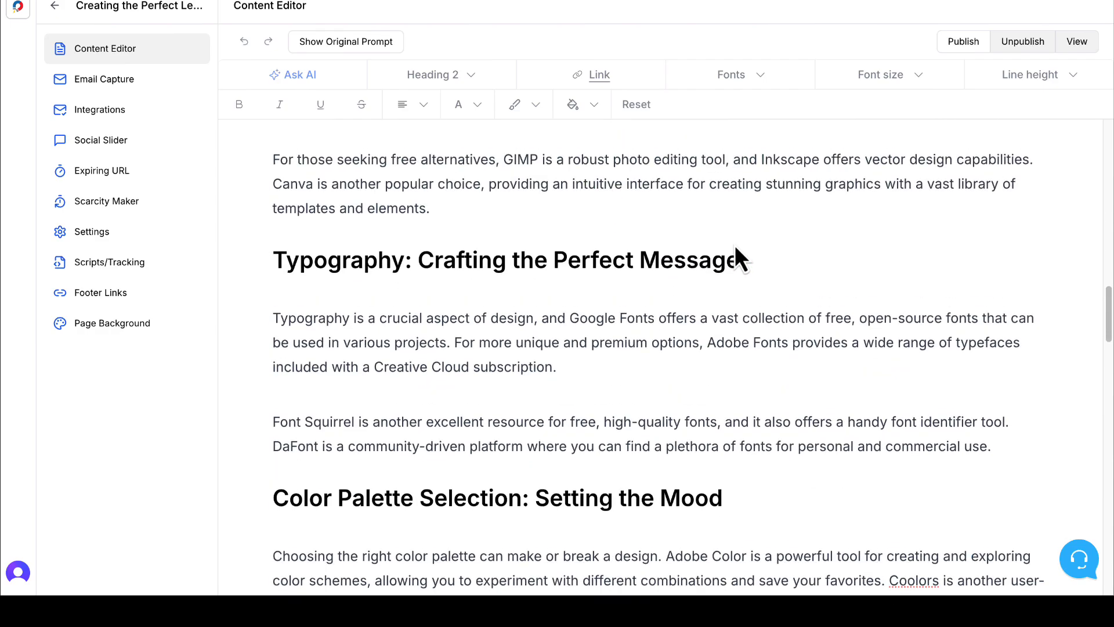
{"action": "scroll", "coordinate": [735, 245], "scroll_direction": "up", "scroll_amount": 15}
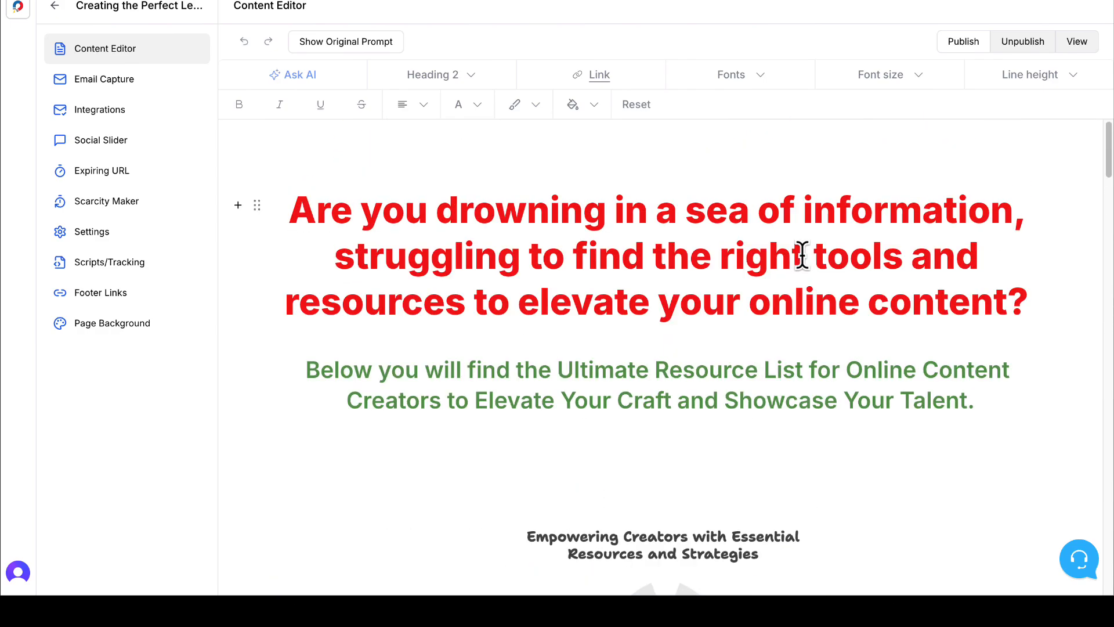